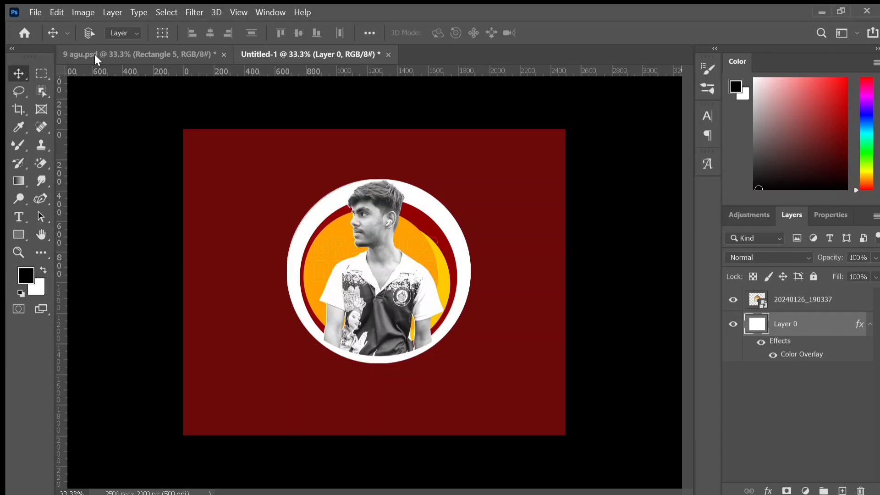
# Step: Switch to the 9 agu.psd document and hide its guides
pyautogui.click(133, 49)
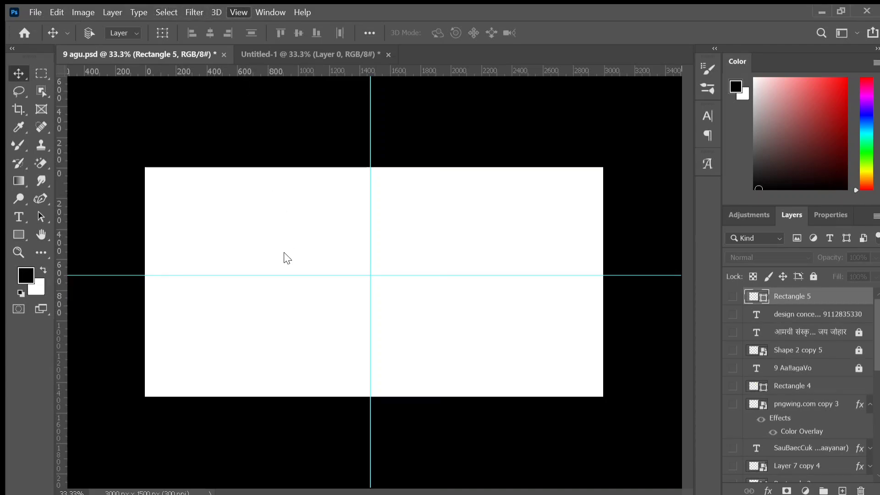
pyautogui.hotkey('ctrl', ';')
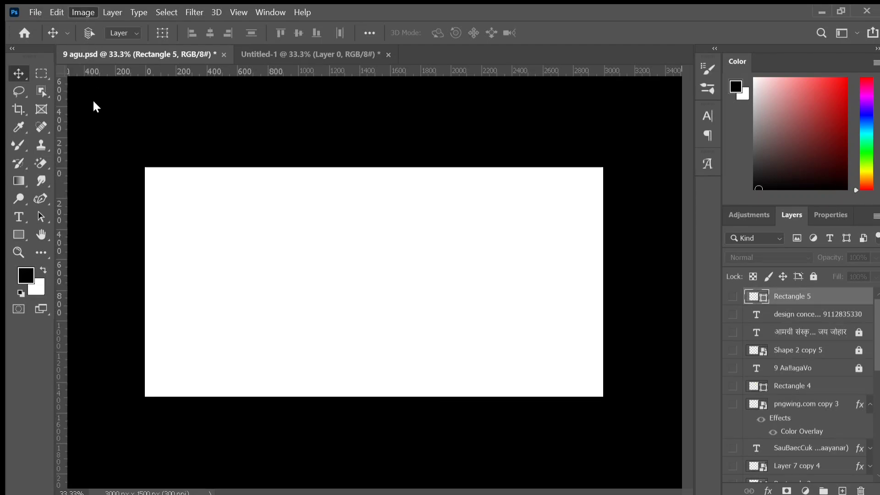
pyautogui.press('h')
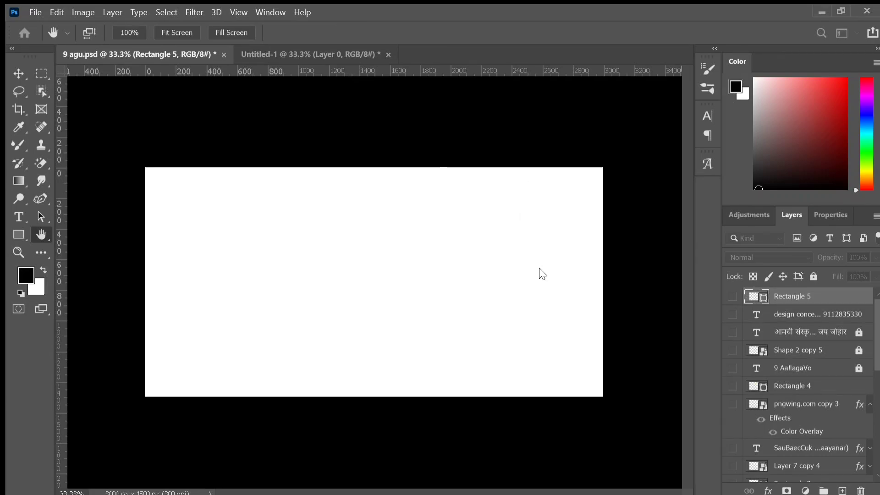
pyautogui.press('v')
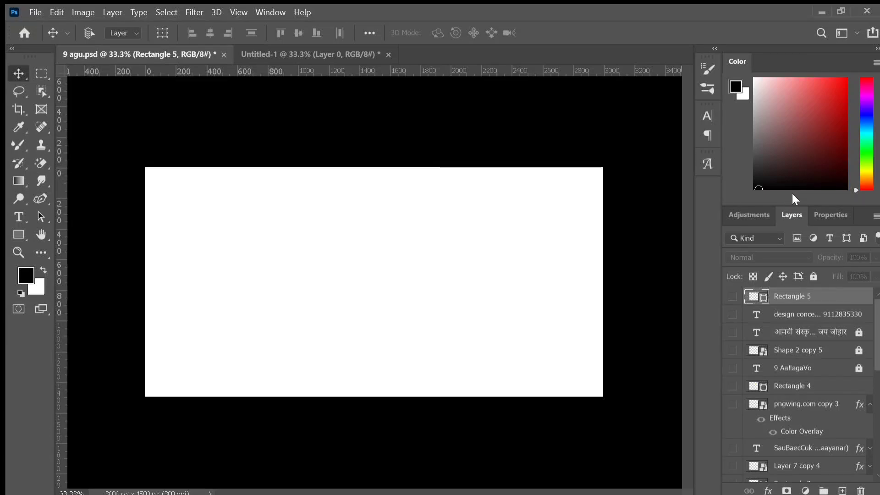
# Step: Enlarge the layer list, show the Color Fill 1 layer above the Background, and delete that layer
pyautogui.moveTo(799, 208); pyautogui.dragTo(783, 73)
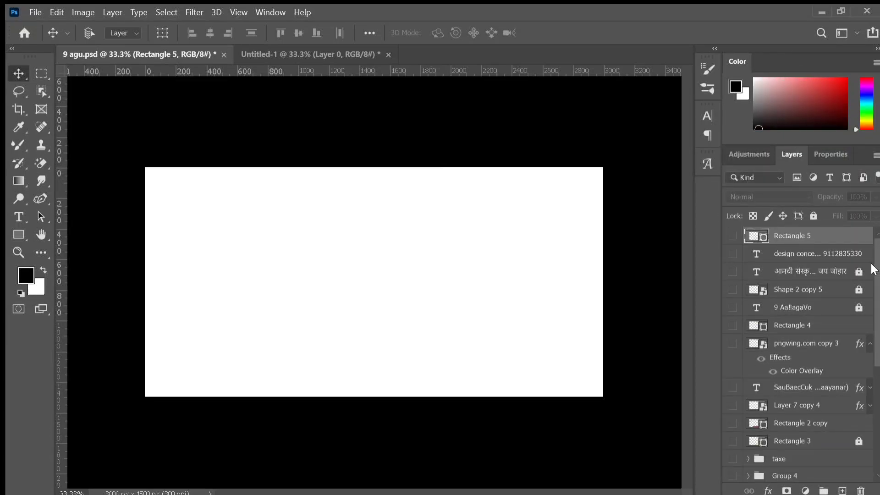
pyautogui.moveTo(879, 265); pyautogui.dragTo(879, 438)
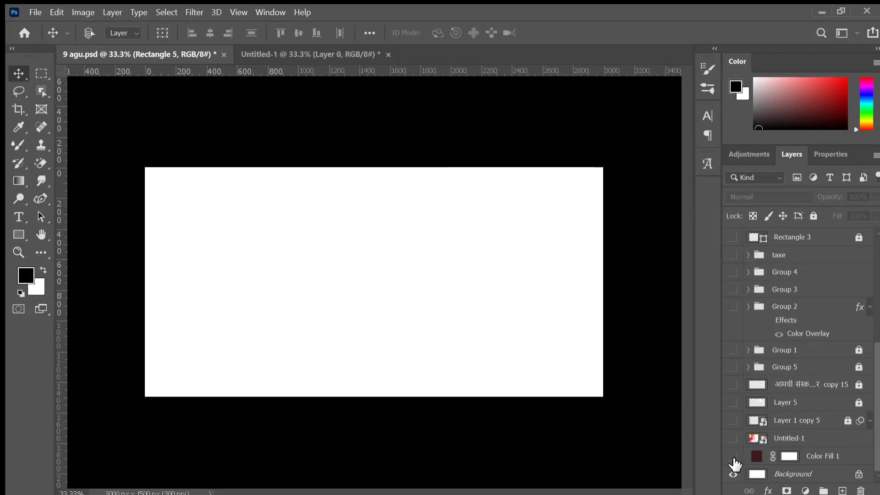
pyautogui.click(733, 456)
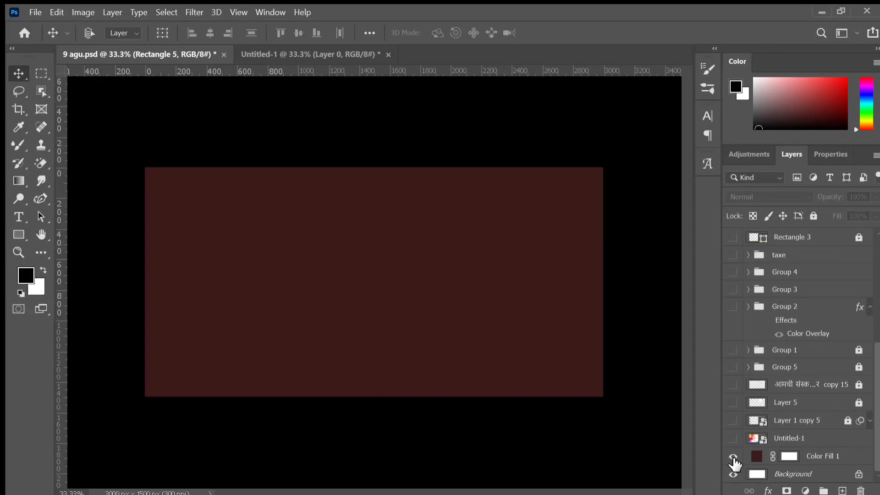
pyautogui.click(829, 456)
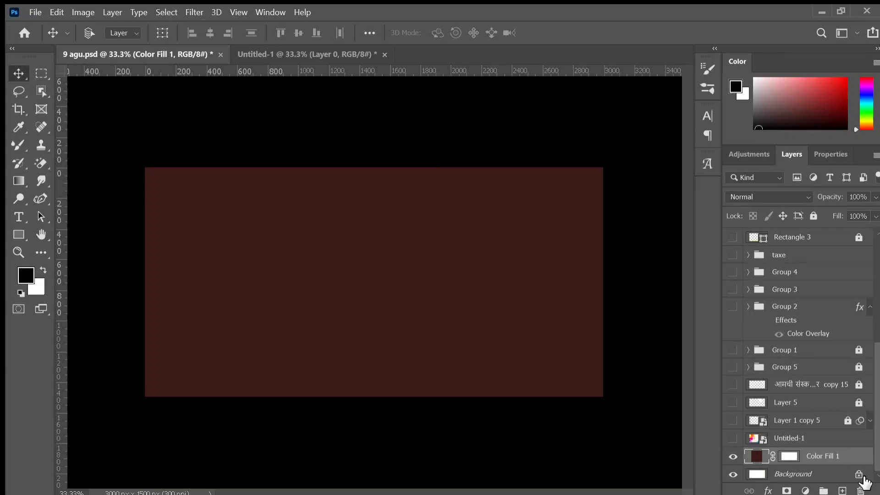
pyautogui.click(861, 490)
# Step: Make the Untitled-1 layer with the colourful background image visible
pyautogui.click(733, 455)
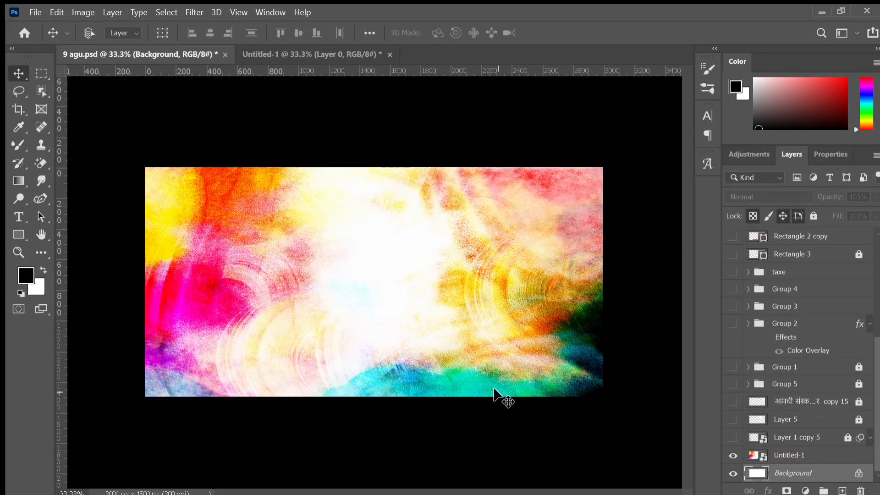
pyautogui.hotkey('ctrl', '+')
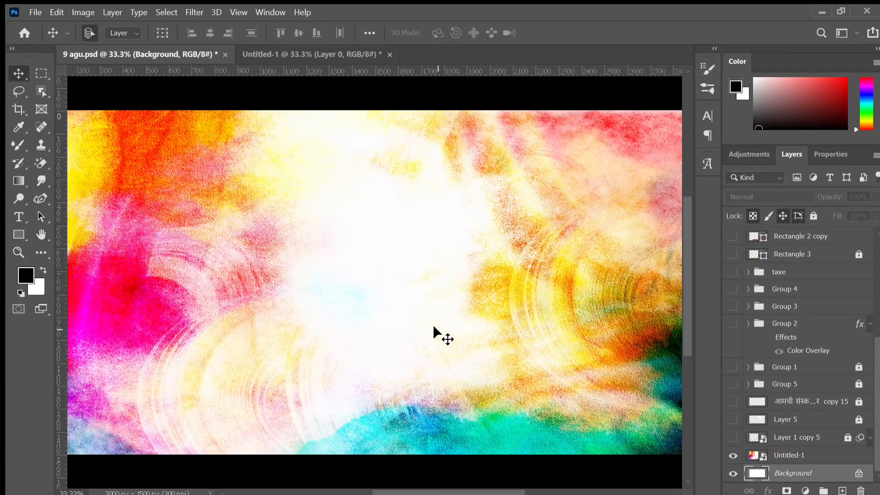
pyautogui.hotkey('ctrl', '-')
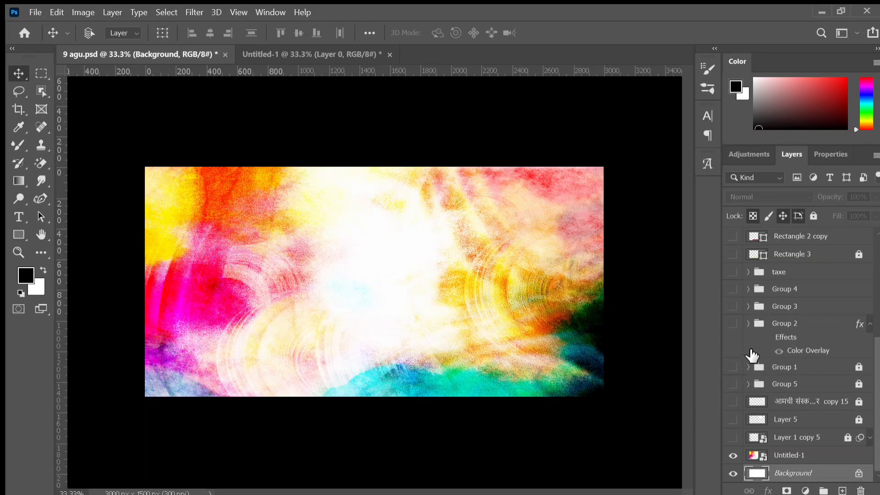
# Step: Collapse the effects list of Group 2 and look through the whole stack of hidden layers
pyautogui.click(870, 325)
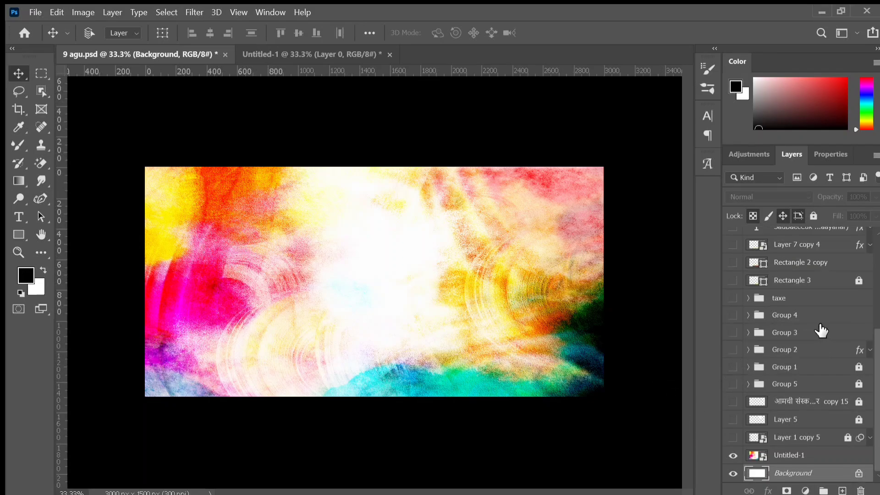
pyautogui.scroll(1, 820, 330)
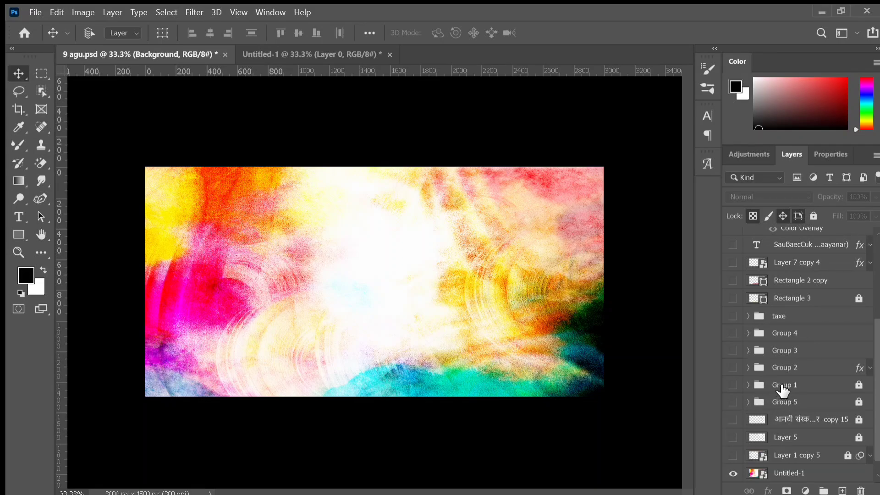
pyautogui.scroll(1, 781, 366)
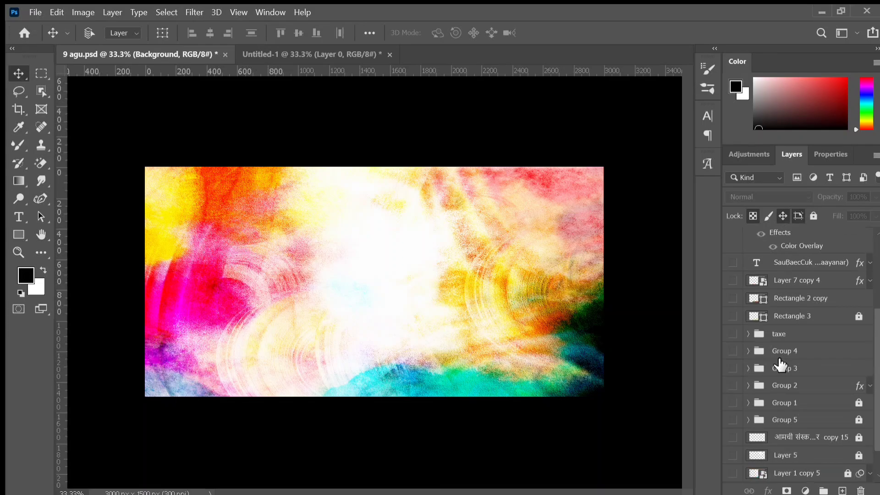
pyautogui.click(733, 368)
pyautogui.click(734, 368)
pyautogui.scroll(5, 778, 342)
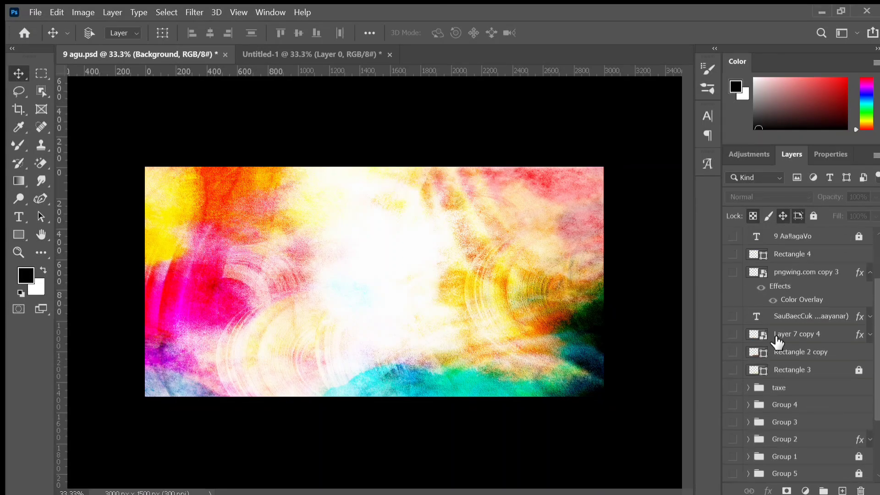
pyautogui.scroll(1, 778, 342)
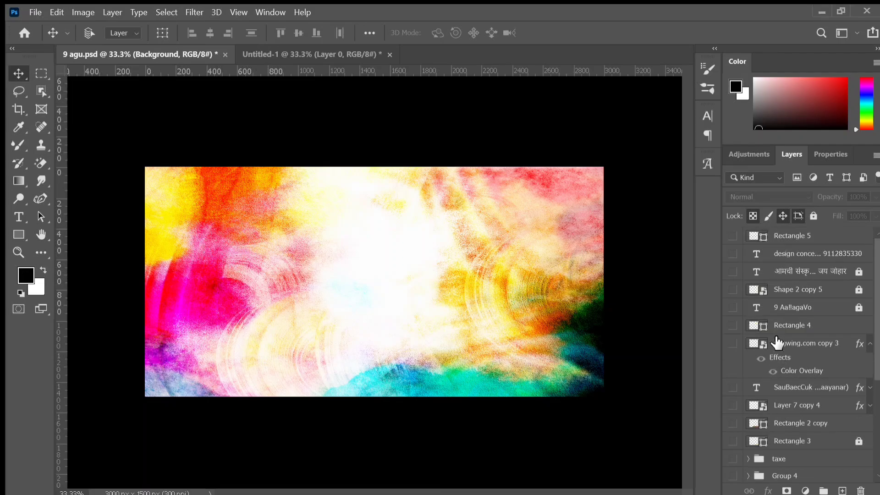
pyautogui.scroll(-4, 779, 342)
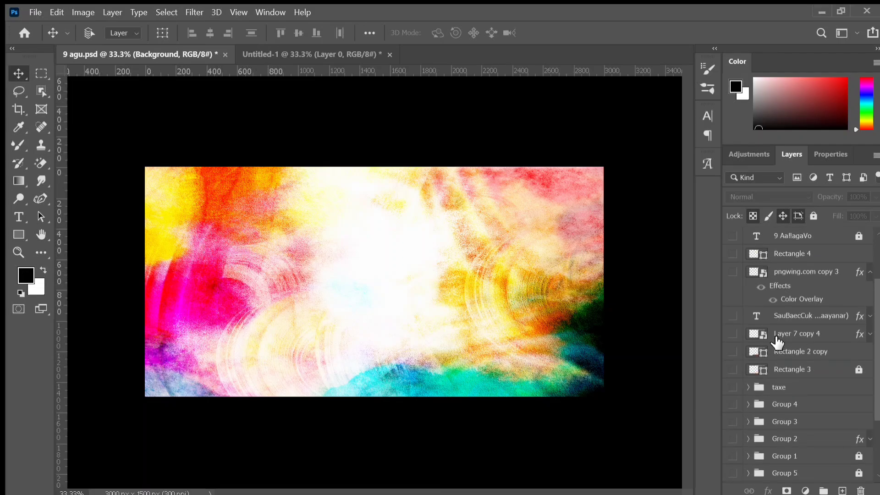
pyautogui.scroll(-5, 778, 342)
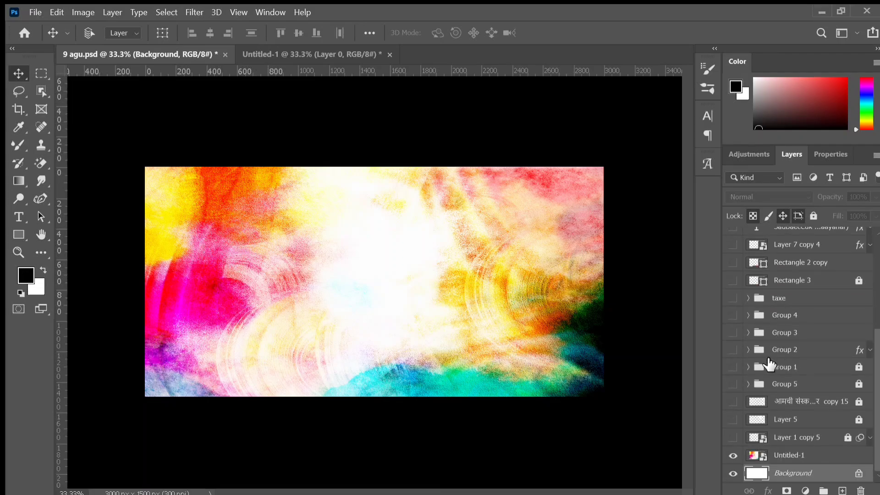
# Step: Make Layer 1 copy 5 and Layer 5 visible over the colourful background
pyautogui.click(733, 438)
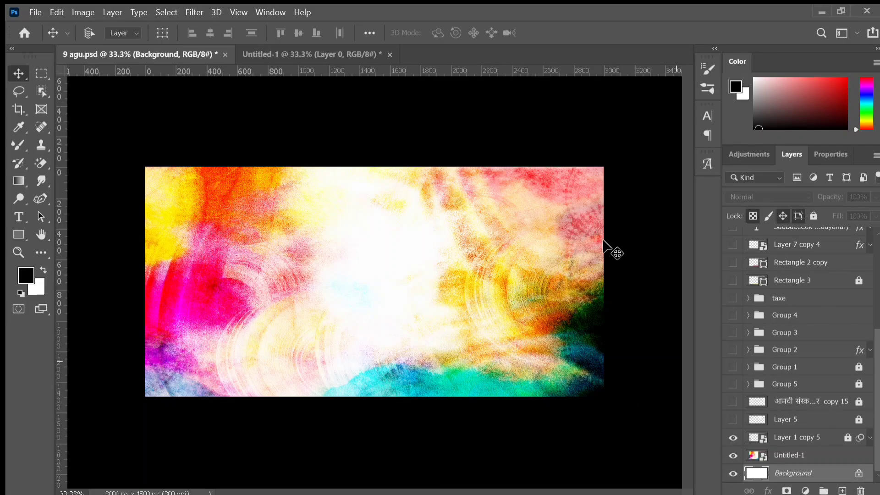
pyautogui.hotkey('ctrl', '+')
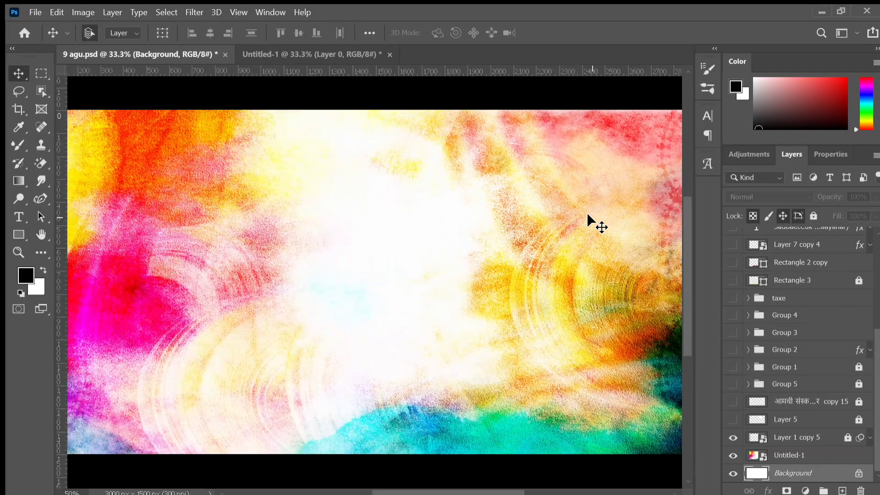
pyautogui.hotkey('ctrl', '-')
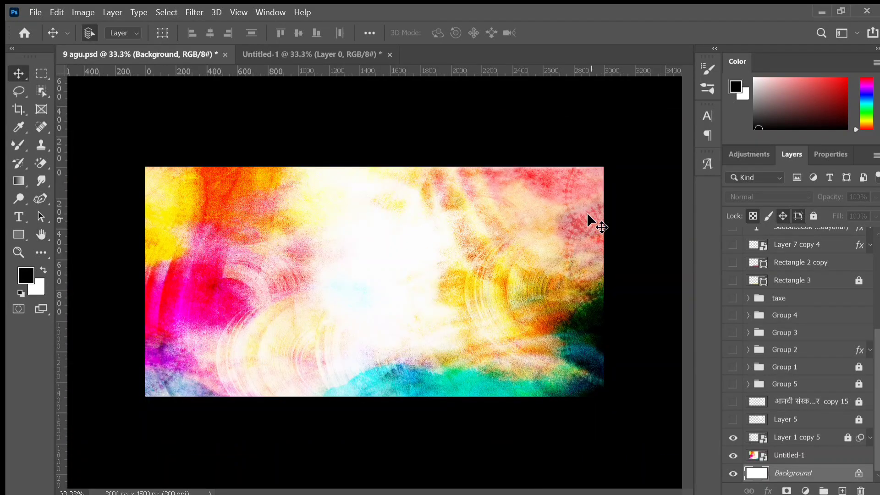
pyautogui.hotkey('ctrl', '+')
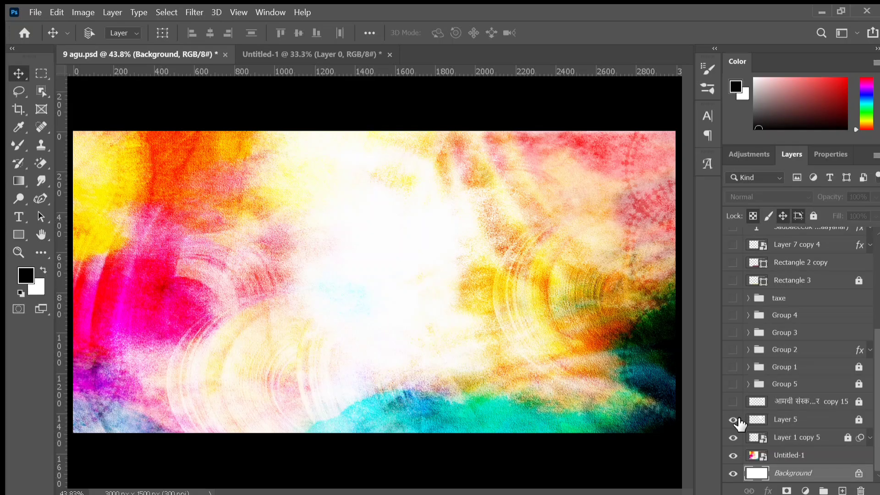
pyautogui.click(733, 420)
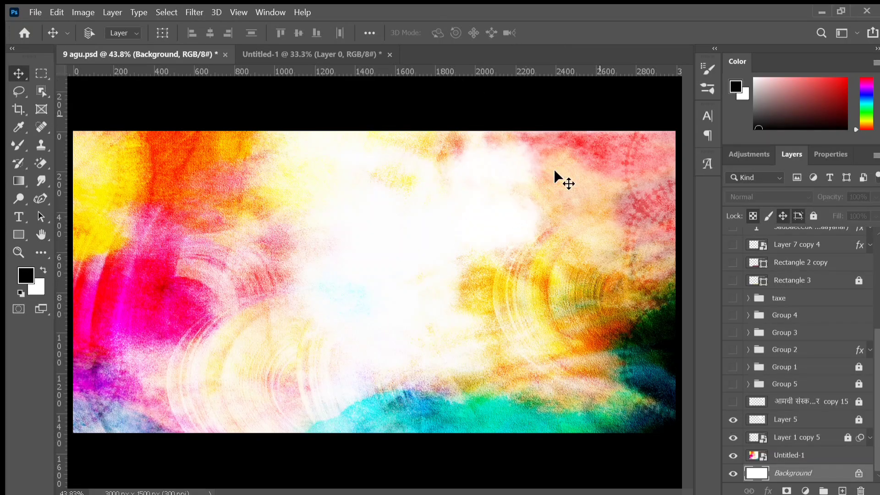
# Step: Make the "copy 15" layer above Layer 5 visible, along with Group 5 and Group 1
pyautogui.click(735, 402)
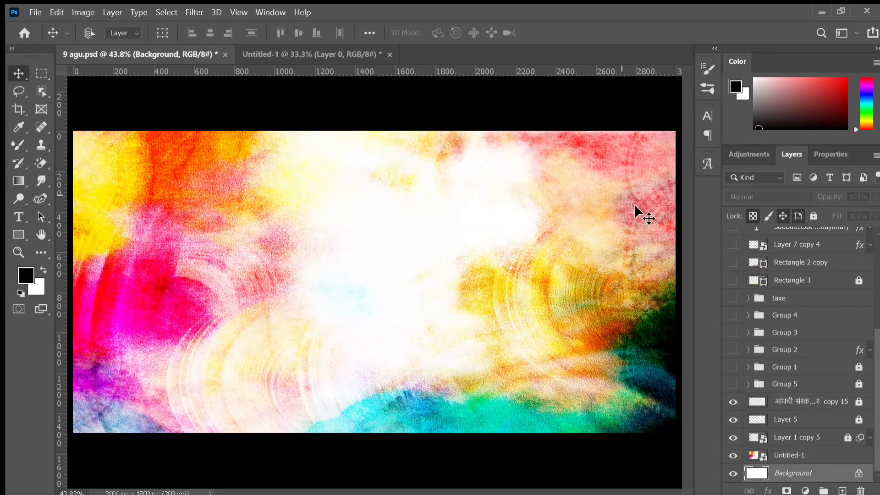
pyautogui.click(733, 384)
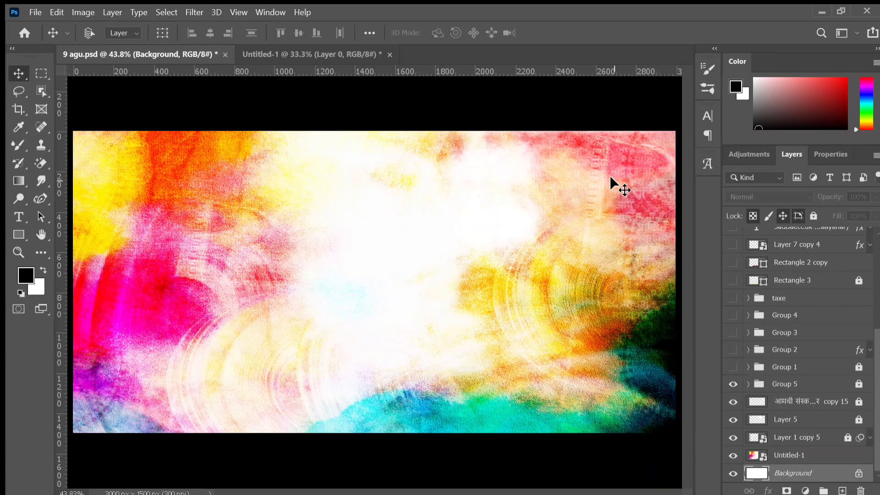
pyautogui.click(734, 367)
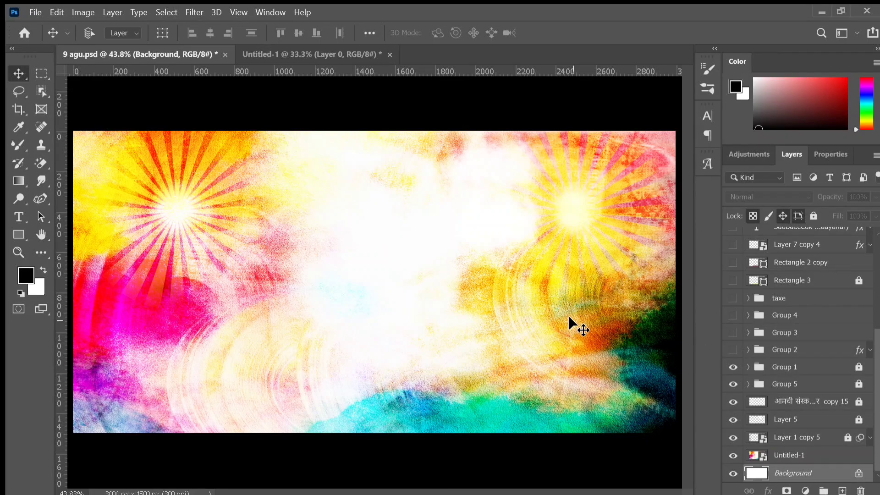
# Step: Show Group 2 with its two turbaned figures and inspect the garlanded bust up close
pyautogui.click(734, 350)
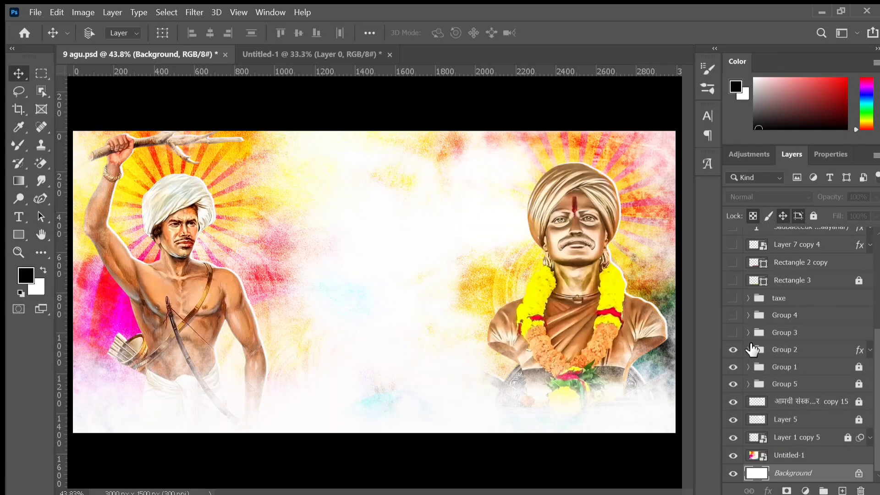
pyautogui.hotkey('ctrl', '+')
pyautogui.hotkey('ctrl', '+')
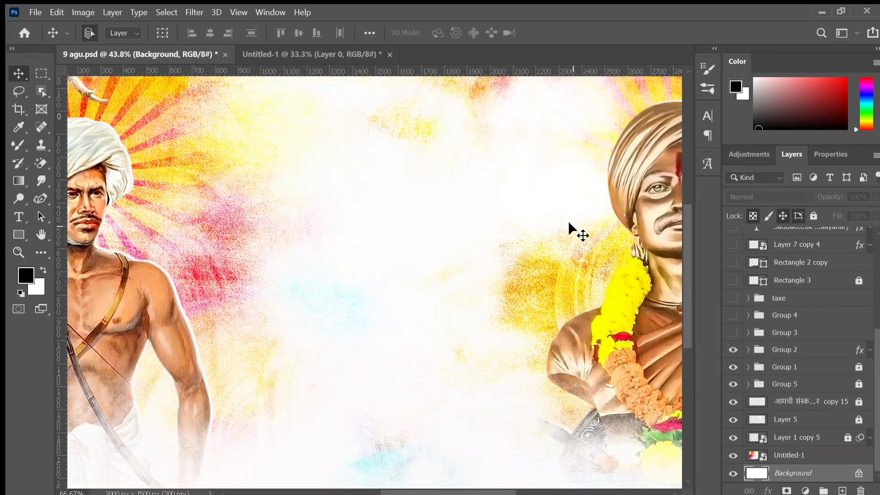
pyautogui.hscroll(5, 570, 223)
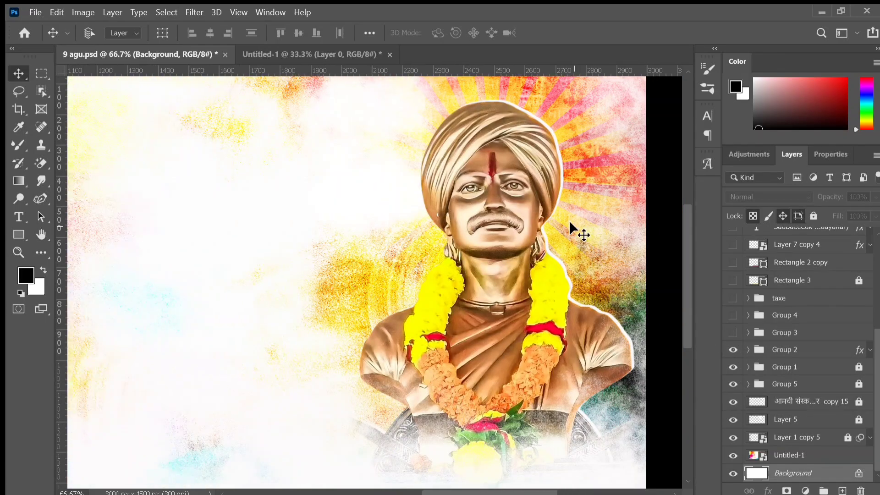
pyautogui.press('ctrl')
pyautogui.hotkey('ctrl', '0')
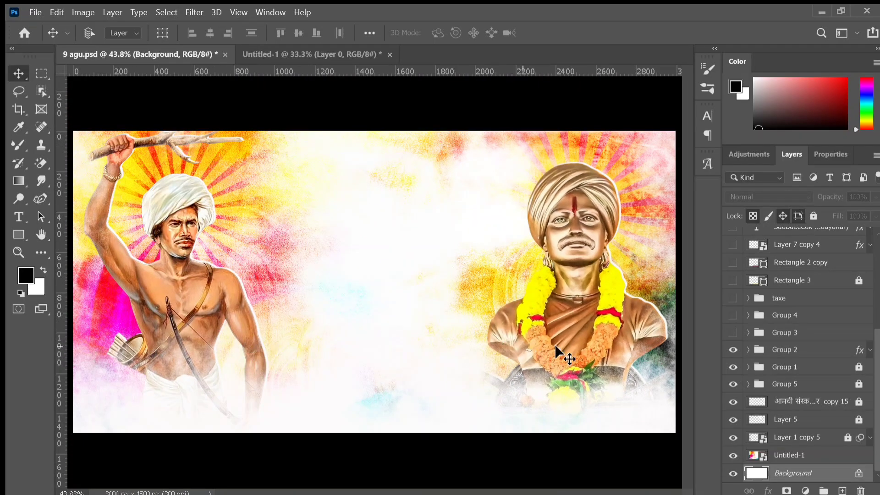
# Step: Expand Group 2, hide all its layers except the Picsart copy 2 bust layer, and select that layer
pyautogui.click(749, 350)
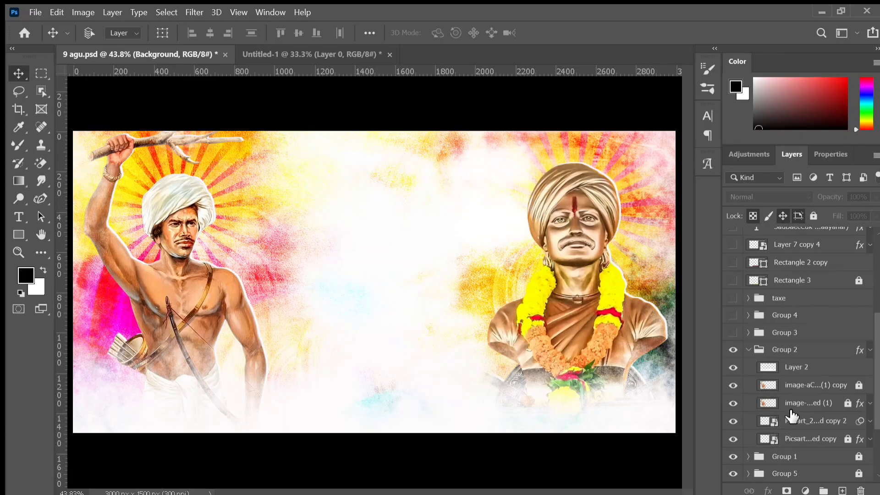
pyautogui.scroll(-1, 789, 419)
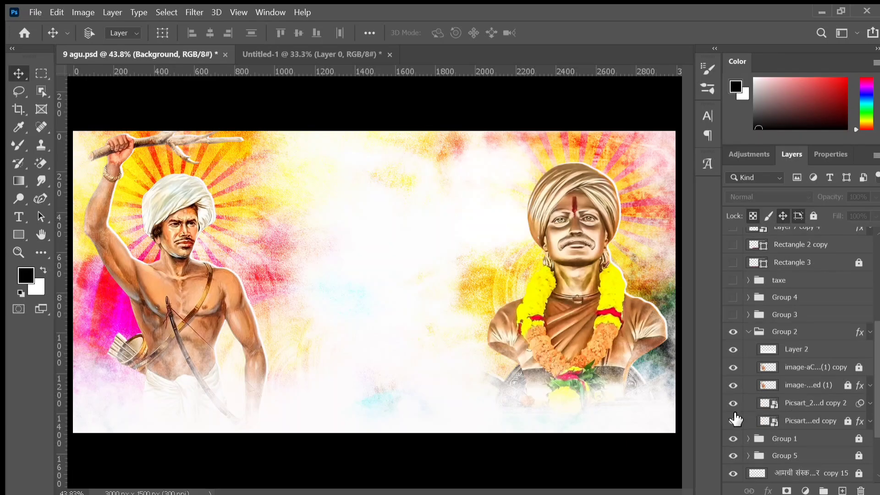
pyautogui.click(734, 421)
pyautogui.click(733, 367)
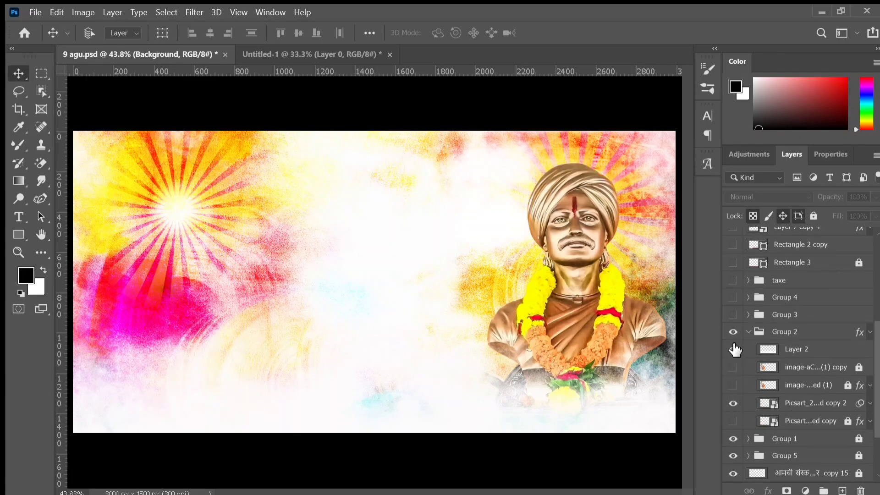
pyautogui.click(734, 350)
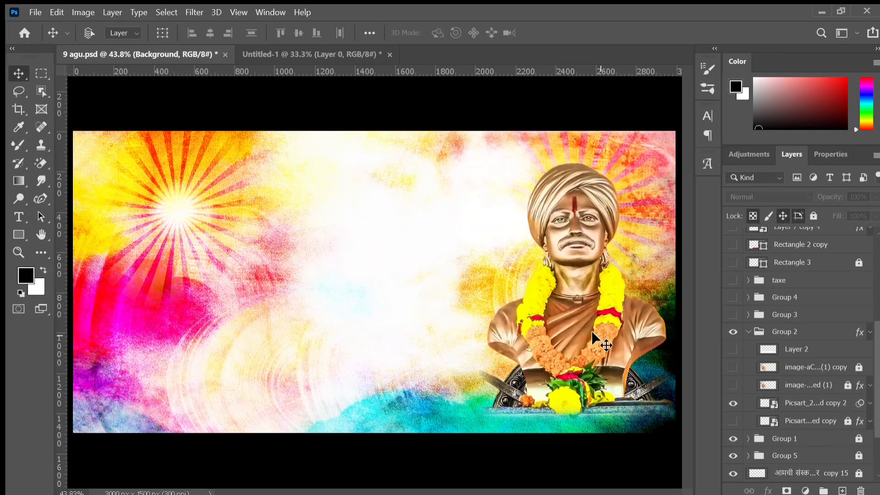
pyautogui.click(800, 405)
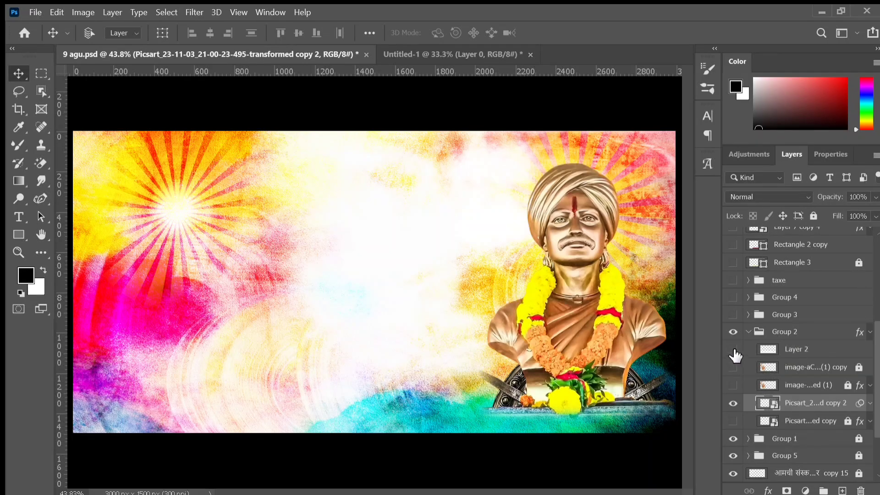
# Step: Make Group 2's remaining layers visible again, including Layer 2, both image layers and the lower Picsart copy, and collapse the group
pyautogui.moveTo(733, 350); pyautogui.dragTo(733, 367)
pyautogui.click(734, 385)
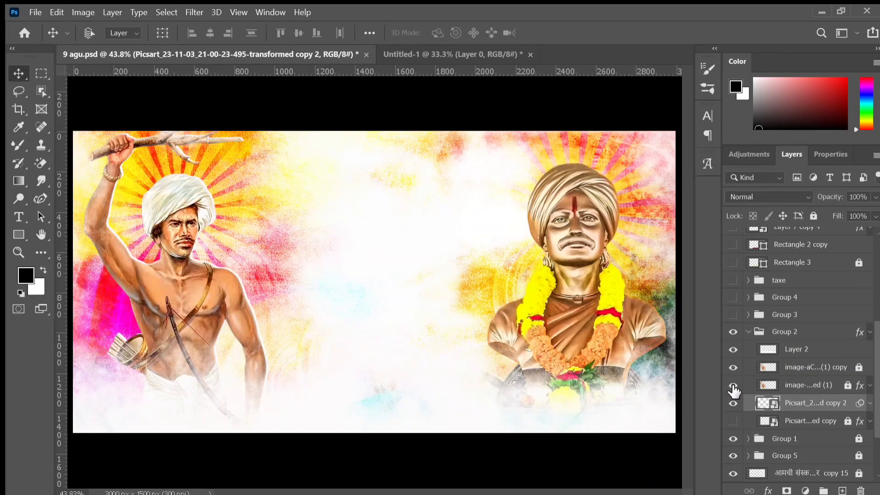
pyautogui.click(733, 420)
pyautogui.click(750, 333)
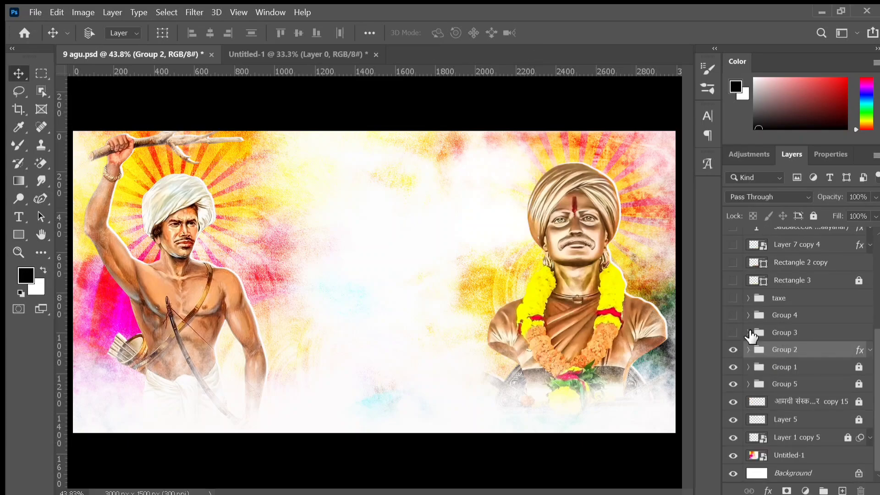
# Step: Show Group 3 with the portrait strip, Group 4 with its lines and leaf ornament, and the taxe group with the Marathi title
pyautogui.scroll(1, 752, 337)
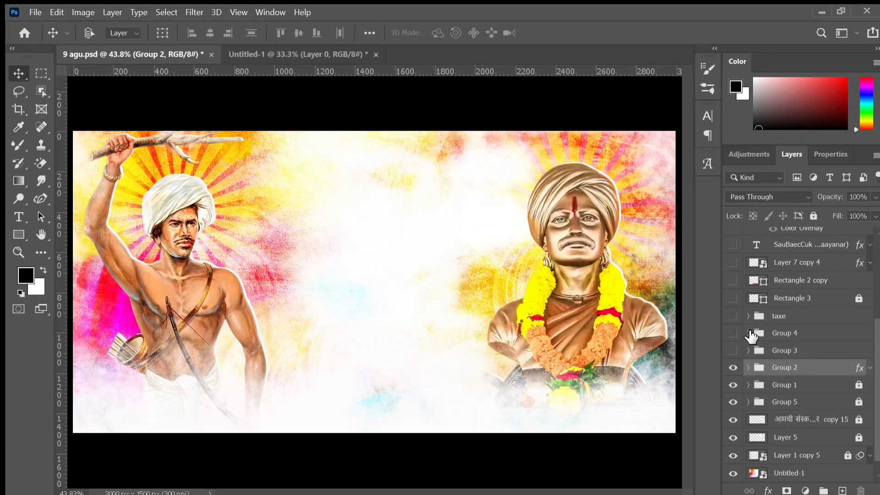
pyautogui.click(734, 350)
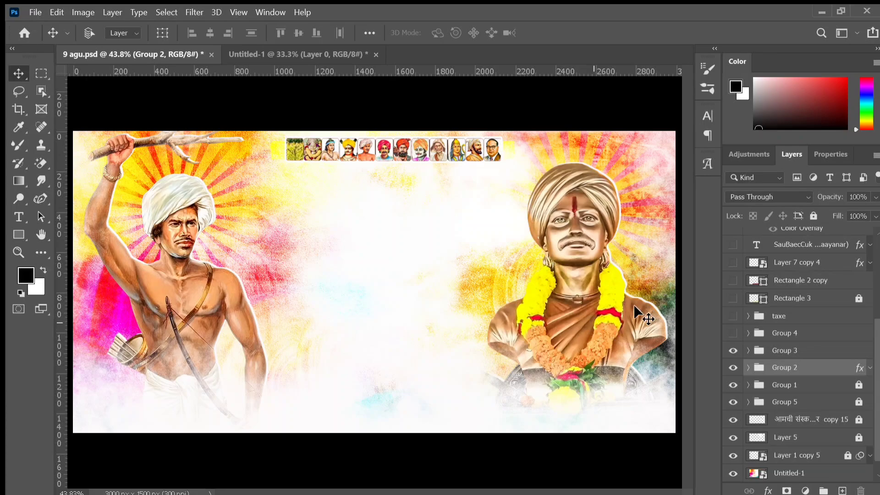
pyautogui.click(733, 333)
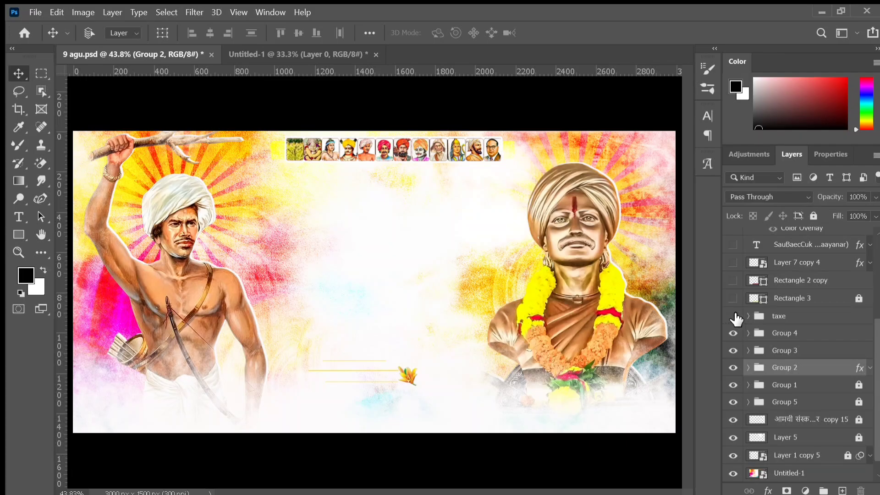
pyautogui.click(734, 315)
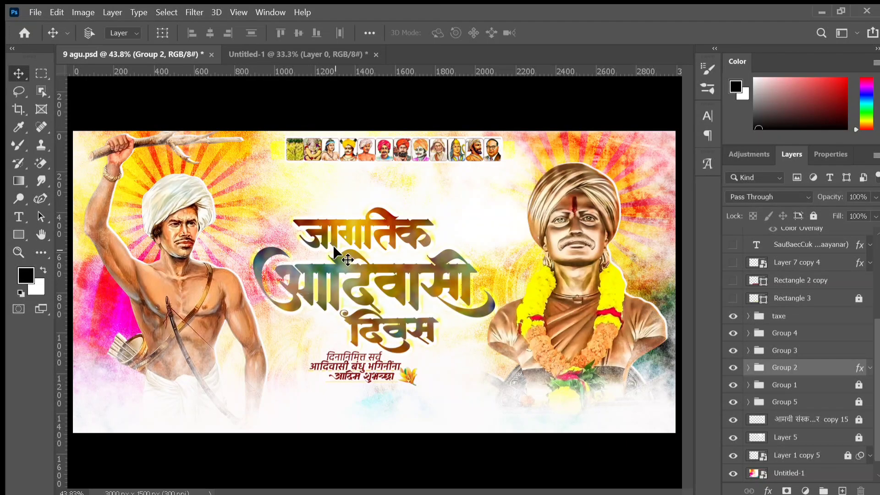
# Step: Examine how the title in the taxe group is built by briefly hiding Layer 1 and the jaagaaitak copy layer
pyautogui.scroll(2, 348, 251)
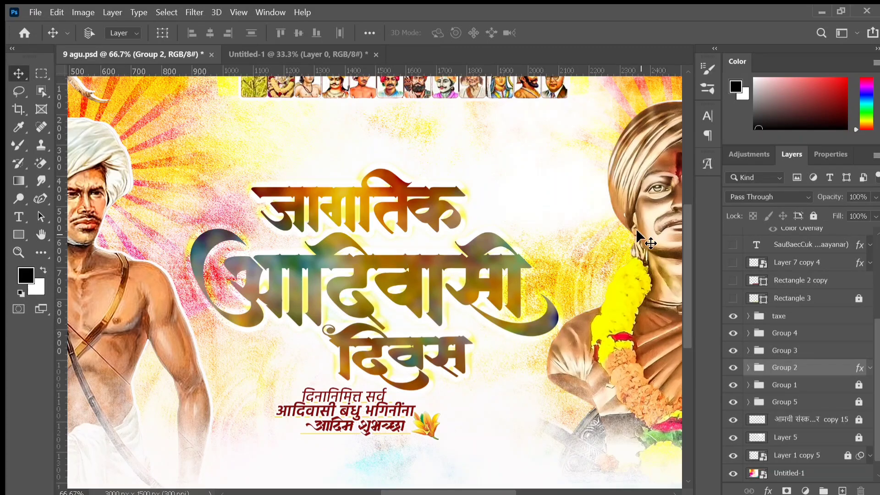
pyautogui.click(749, 316)
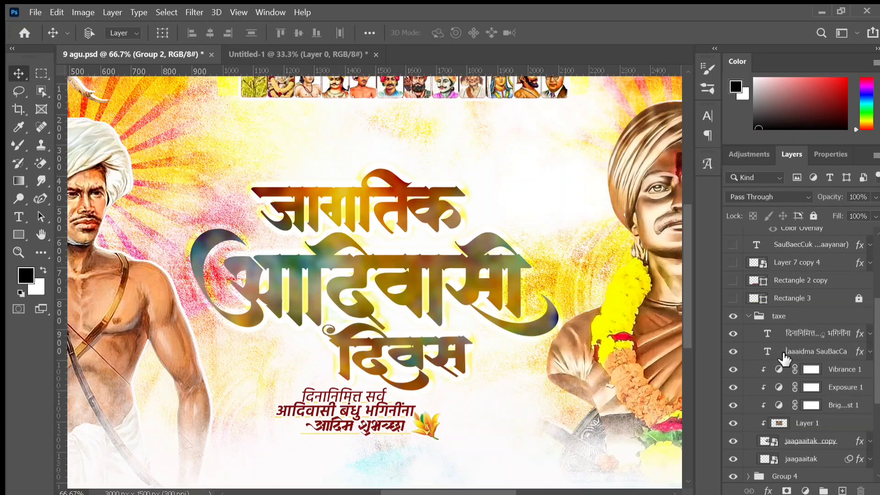
pyautogui.scroll(-1, 786, 359)
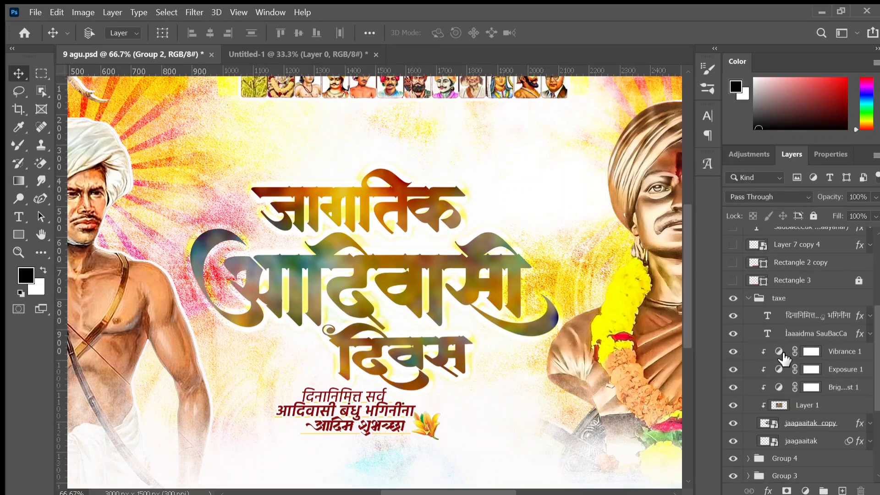
pyautogui.scroll(-1, 786, 359)
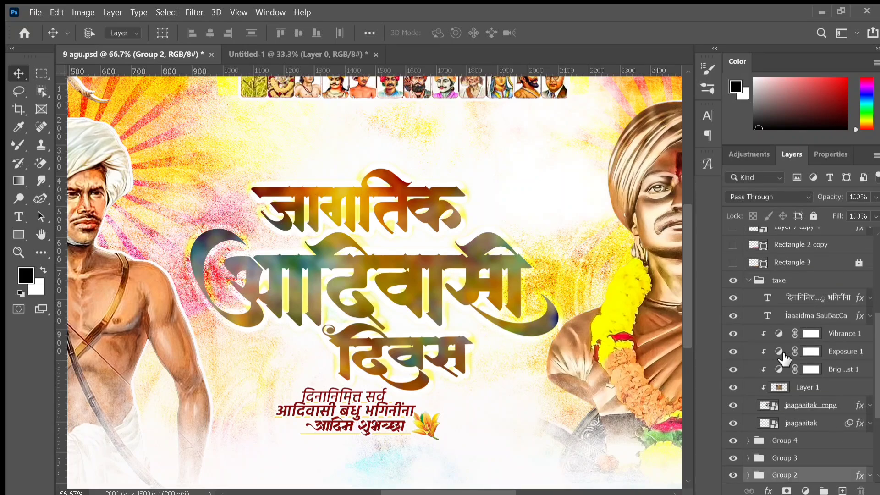
pyautogui.click(734, 388)
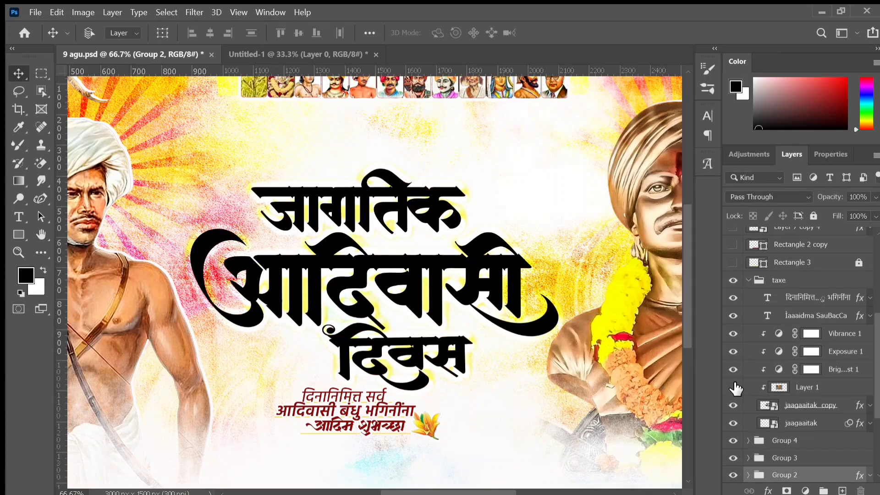
pyautogui.click(734, 388)
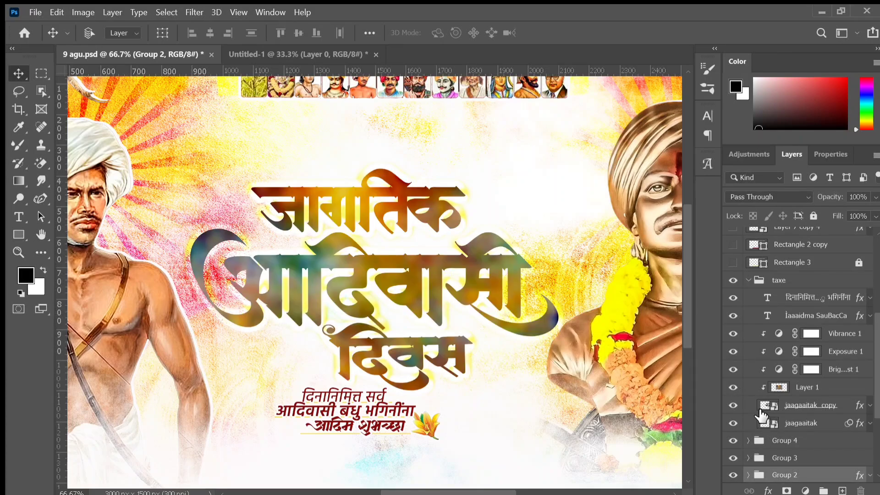
pyautogui.click(733, 406)
pyautogui.click(734, 406)
pyautogui.click(749, 280)
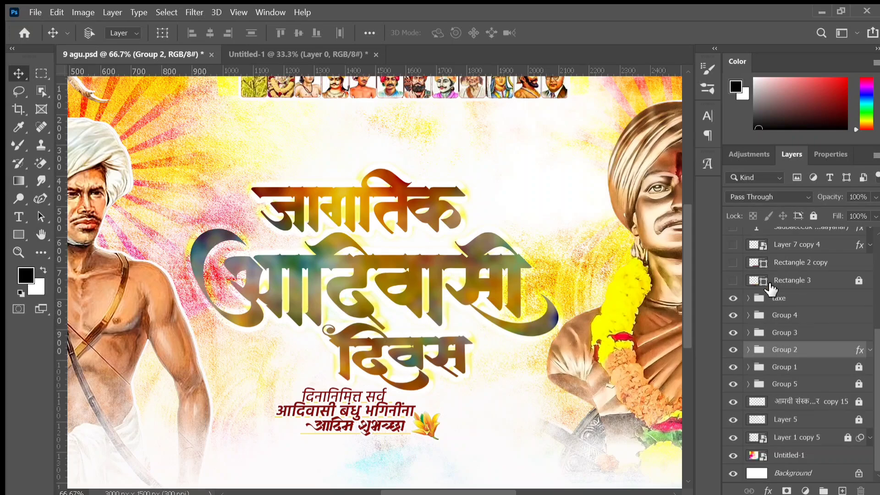
# Step: Make the yellow Rectangle 3 bar and the dark red Rectangle 2 copy bar visible along the banner's lower edge
pyautogui.scroll(4, 772, 289)
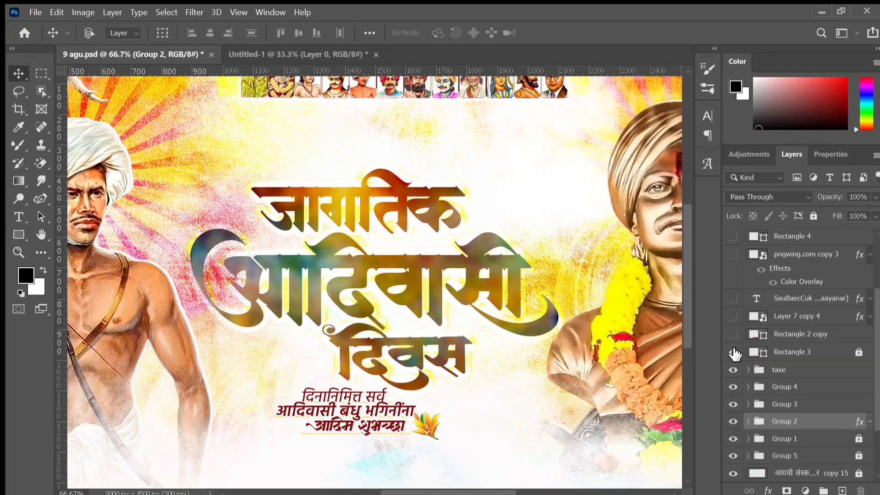
pyautogui.click(734, 352)
pyautogui.hotkey('ctrl', '0')
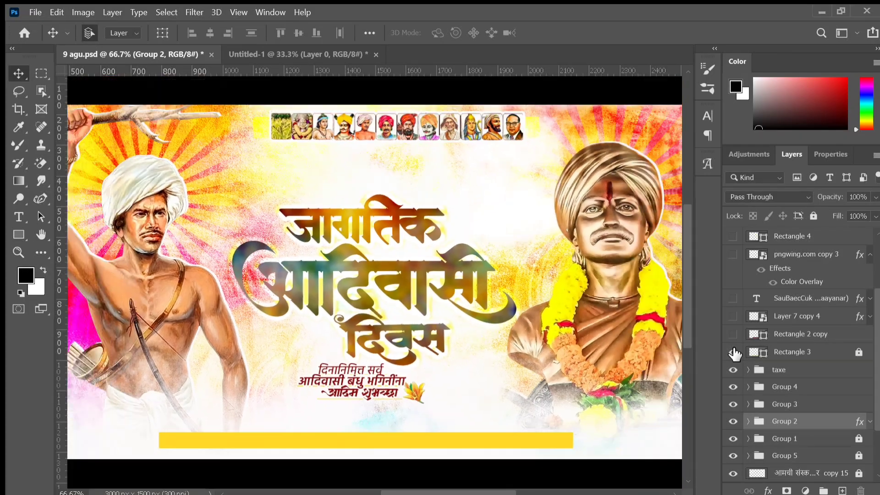
pyautogui.click(734, 352)
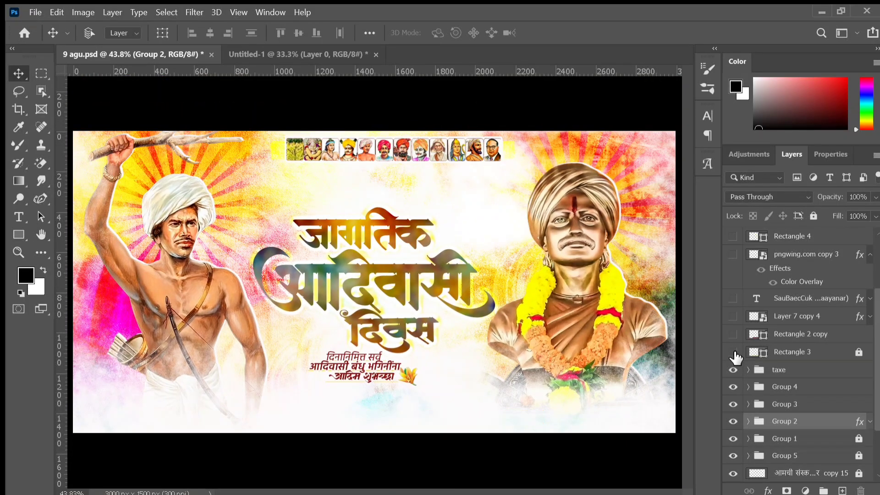
pyautogui.click(734, 353)
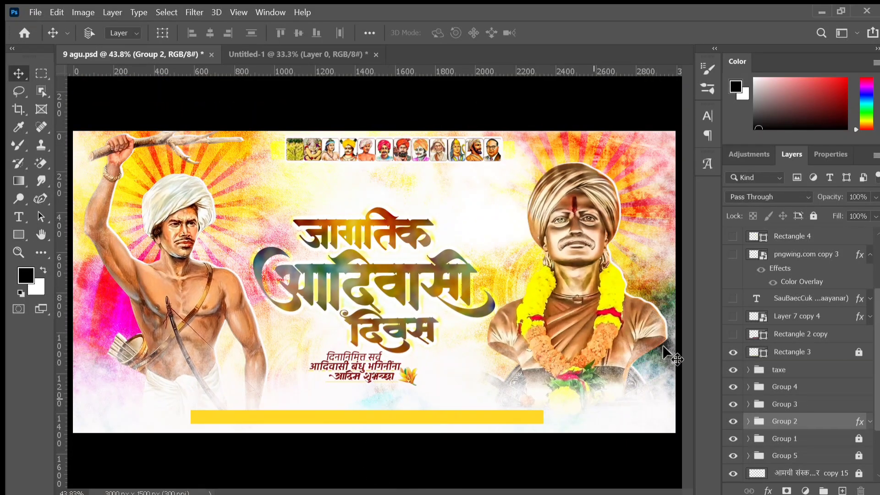
pyautogui.click(733, 334)
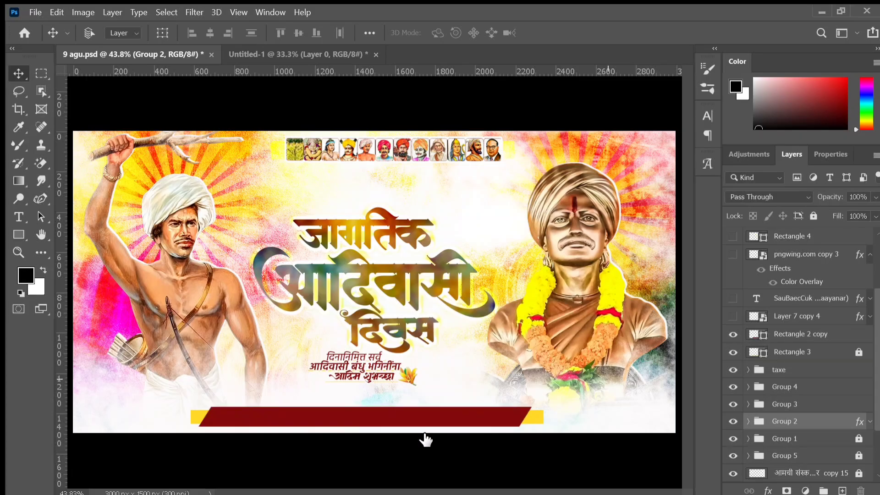
# Step: Show Layer 7 copy 4 and the well-wisher text on the red bar, and check that text in edit mode without changing it
pyautogui.click(733, 317)
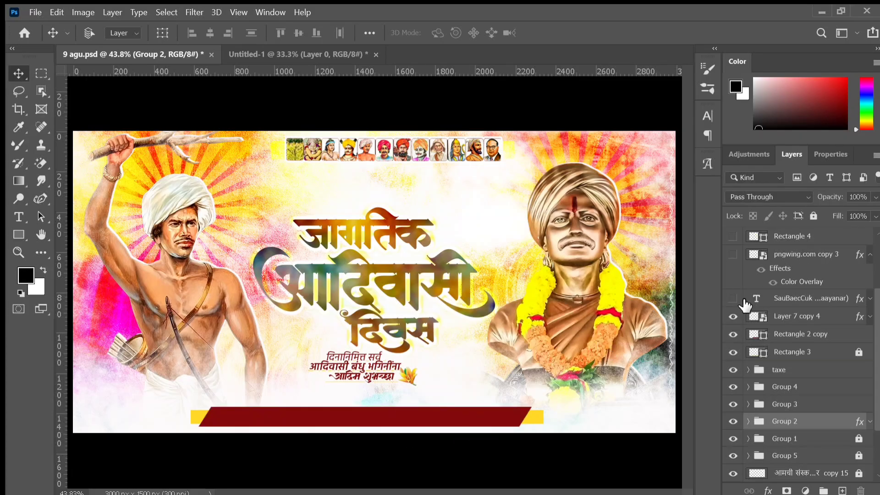
pyautogui.click(734, 299)
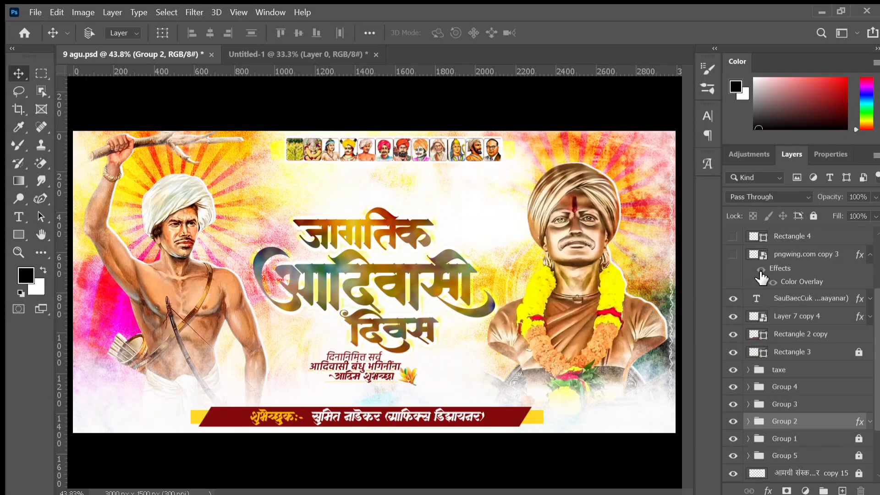
pyautogui.doubleClick(757, 298)
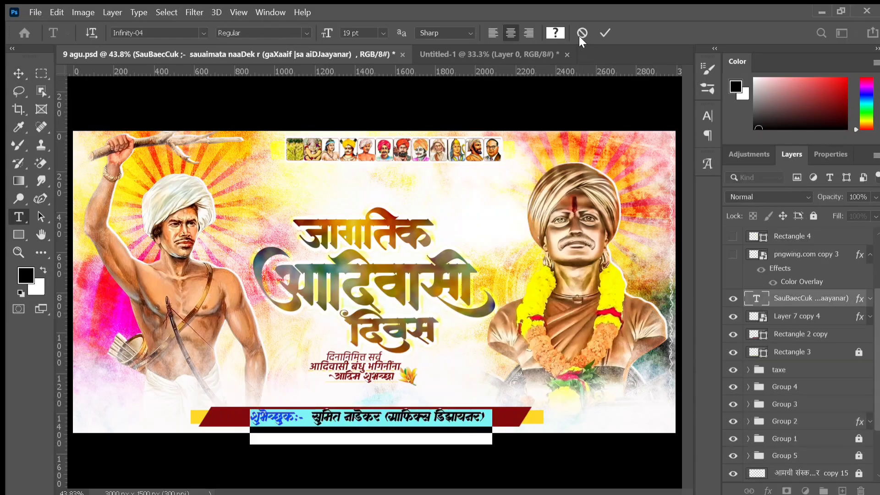
pyautogui.click(582, 33)
pyautogui.press('v')
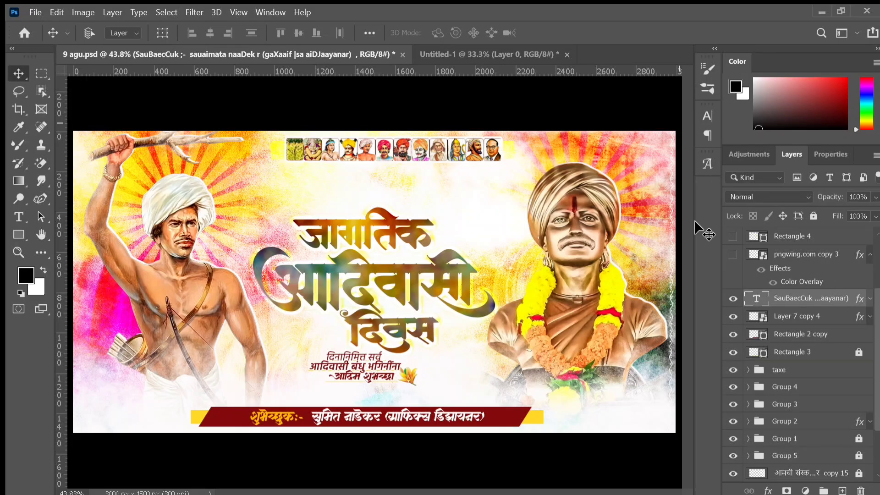
# Step: Collapse the effects of pngwing.com copy 3 and make its quotation marks and the yellow Rectangle 4 visible
pyautogui.click(871, 255)
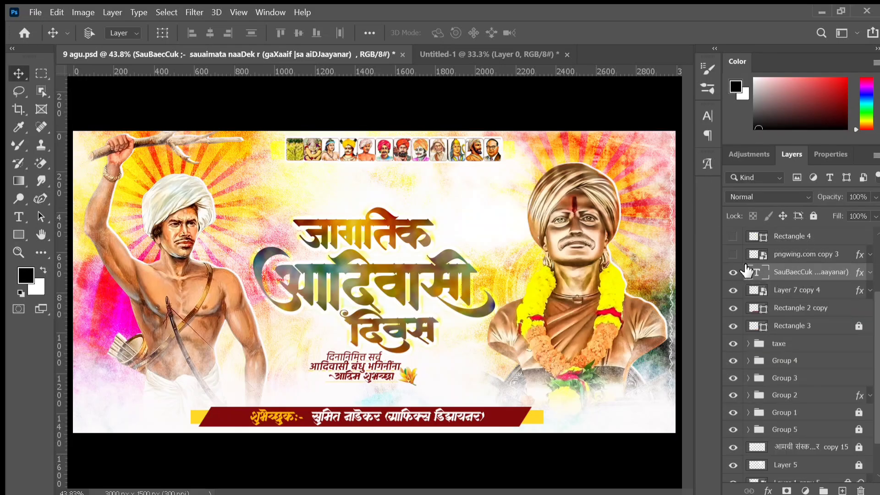
pyautogui.click(734, 255)
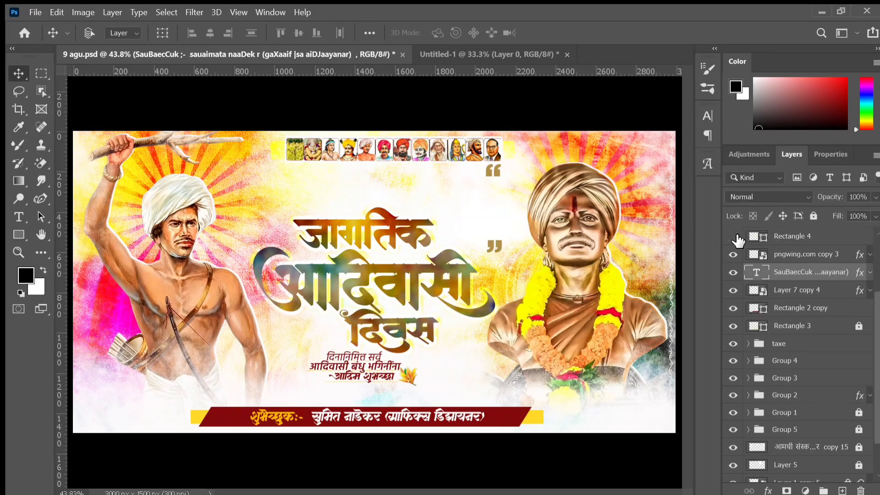
pyautogui.click(734, 237)
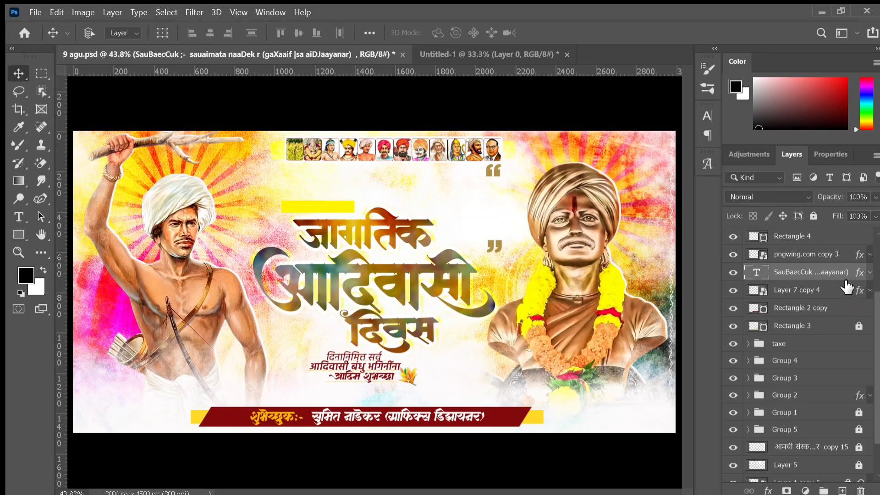
# Step: Show the "9 Aa!!agaVo" date text on the small yellow rectangle above the title
pyautogui.scroll(2, 839, 284)
pyautogui.scroll(1, 839, 286)
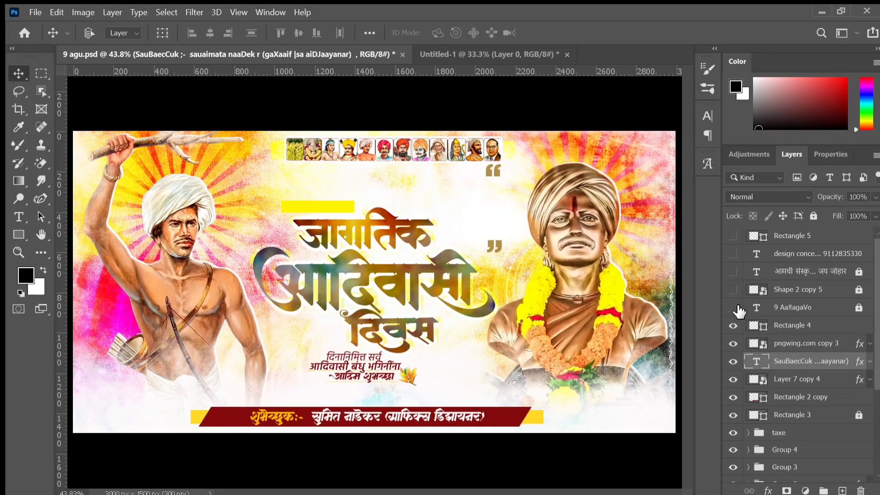
pyautogui.click(734, 308)
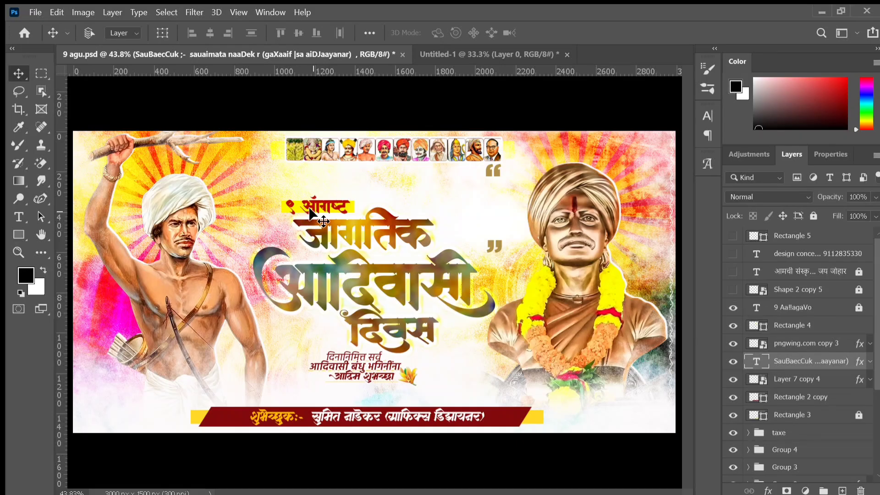
# Step: Inspect the date label and the title lettering up close, and return to the full banner view
pyautogui.hotkey('ctrl', '+')
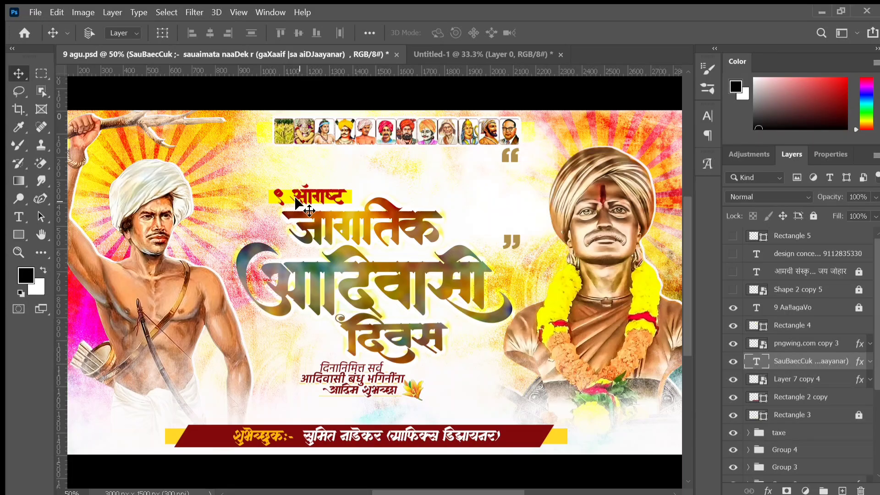
pyautogui.hotkey('ctrl', '+')
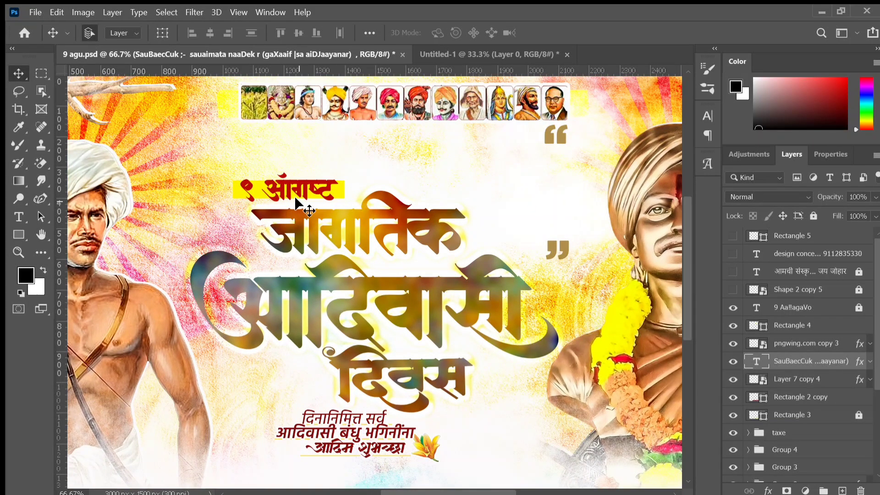
pyautogui.hotkey('ctrl', '+')
pyautogui.hotkey('ctrl', '+')
pyautogui.hscroll(10, 296, 202)
pyautogui.scroll(3, 296, 202)
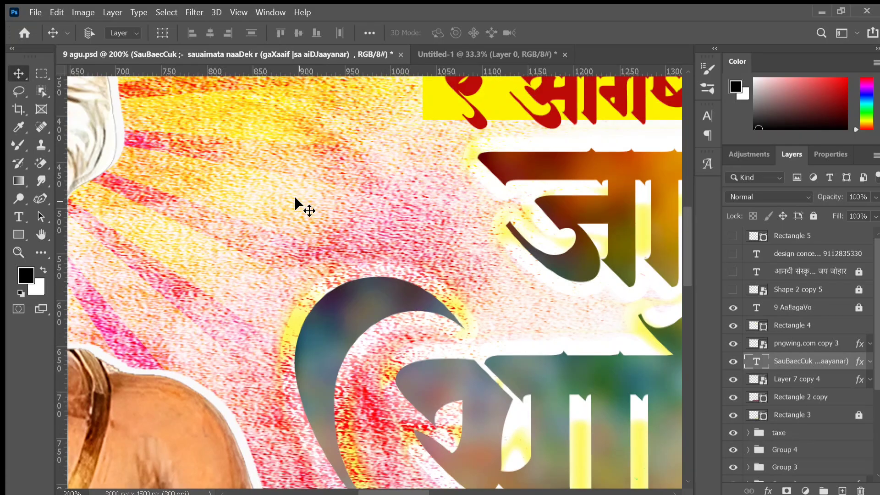
pyautogui.scroll(1, 296, 202)
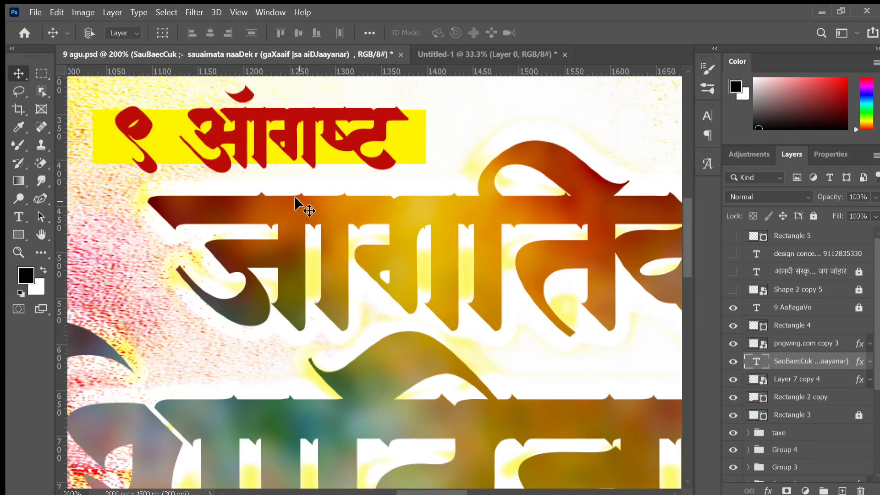
pyautogui.hotkey('ctrl', '-')
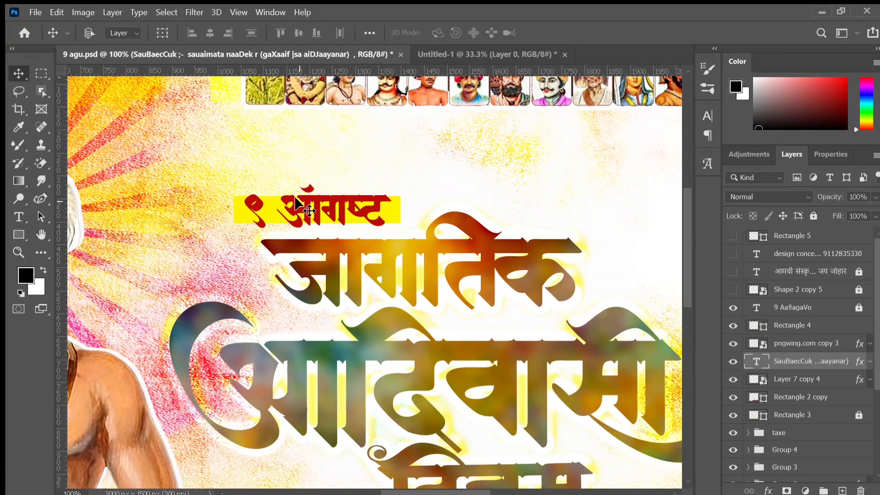
pyautogui.hotkey('ctrl', '-')
pyautogui.hotkey('ctrl', '0')
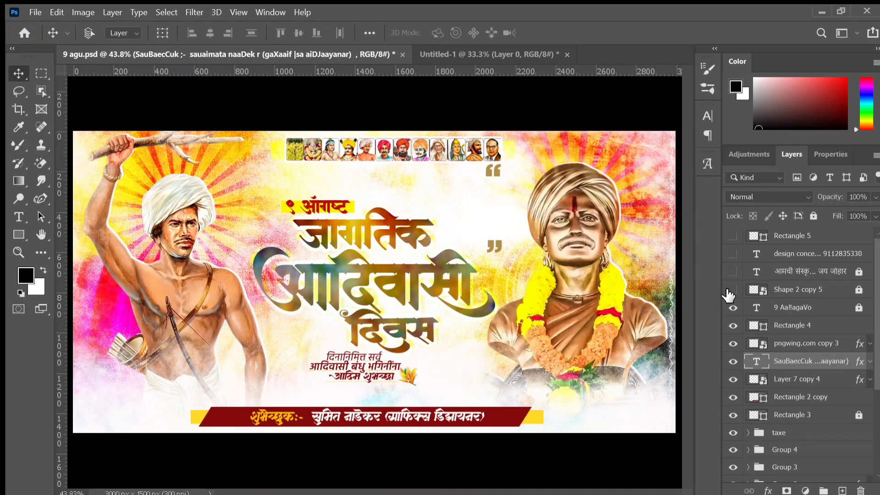
# Step: Show Shape 2 copy 5's yellow lines between the quotation marks and view that area closer
pyautogui.click(733, 290)
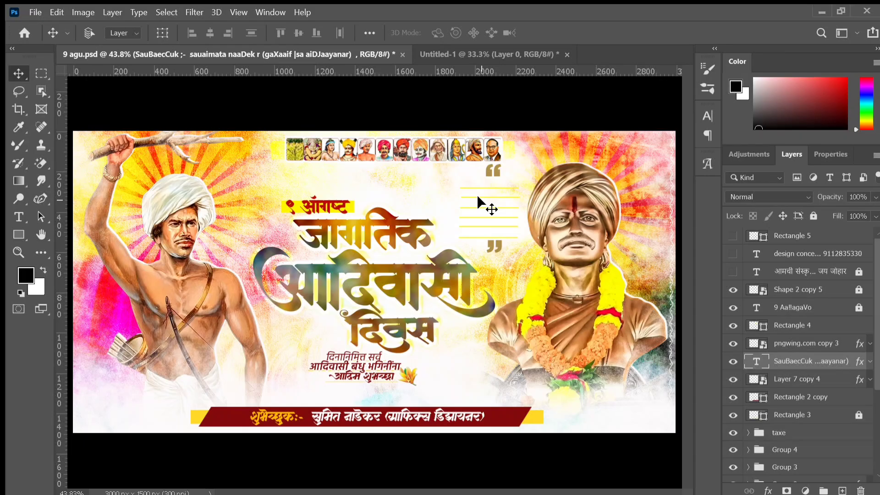
pyautogui.hotkey('ctrl', '+')
pyautogui.hotkey('ctrl', '+')
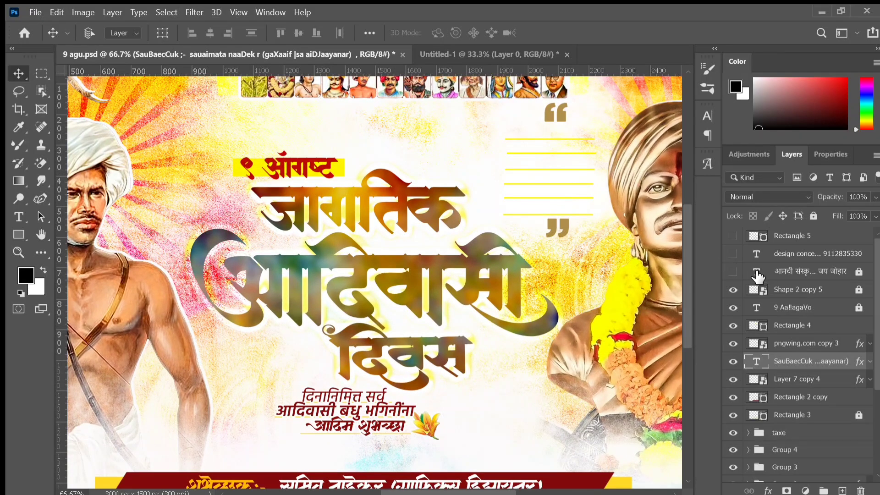
# Step: Show the "आमची संस्कृती … जय जोहार" slogan text on the yellow lines between the quotation marks, ending in the full banner view
pyautogui.click(733, 272)
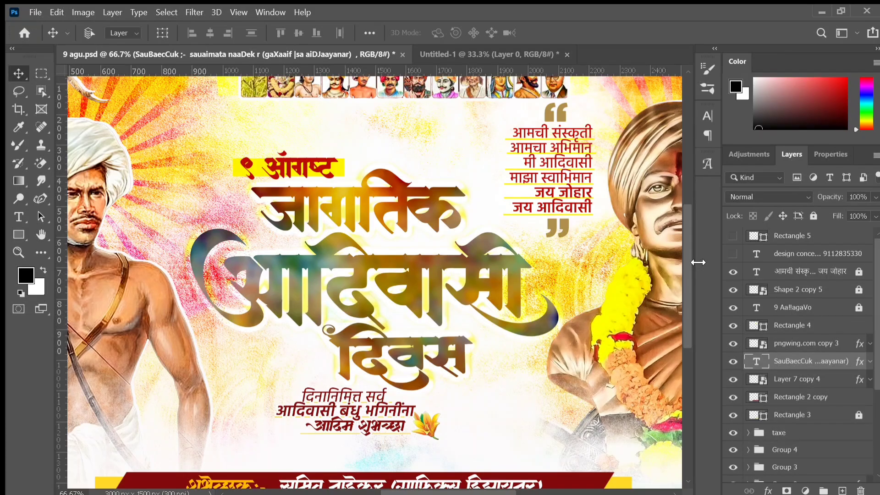
pyautogui.press('ctrl')
pyautogui.hotkey('ctrl', '0')
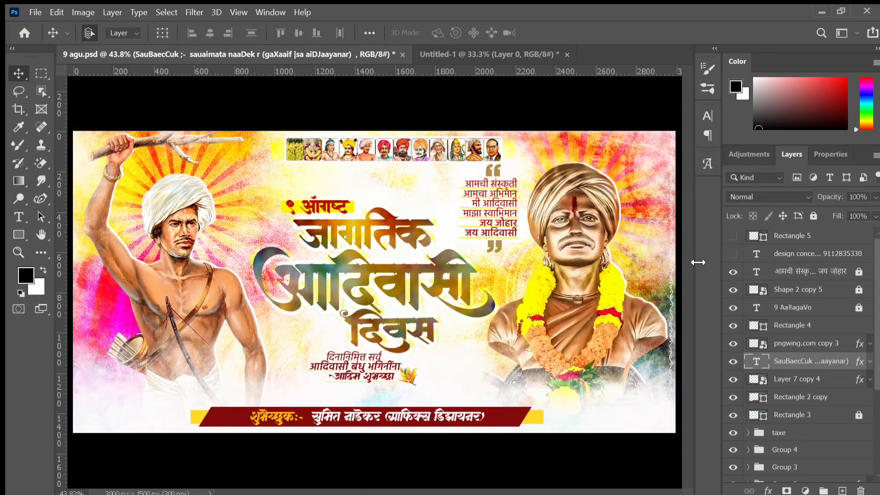
# Step: Show the design concept credit text and the Rectangle 5 line beside it, inspect them up close, and select the credit text layer
pyautogui.click(733, 254)
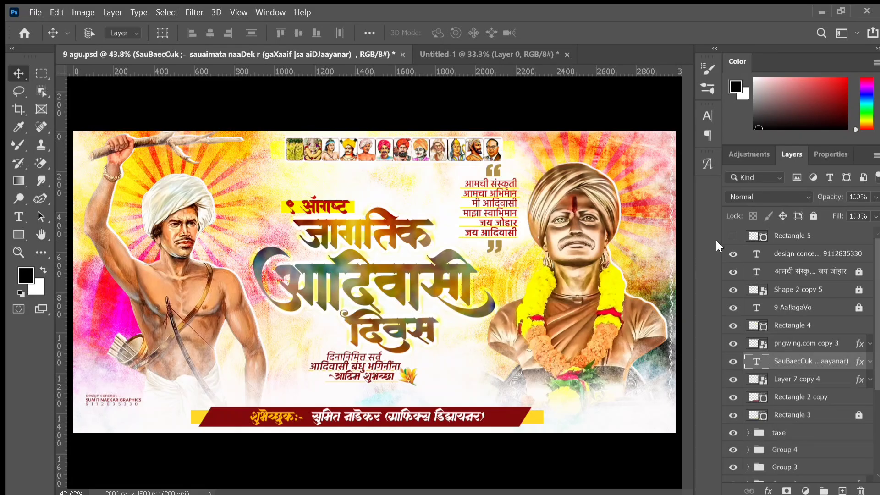
pyautogui.click(737, 236)
pyautogui.hotkey('ctrl', '+')
pyautogui.hotkey('ctrl', '+')
pyautogui.hotkey('ctrl', '+')
pyautogui.hotkey('ctrl', '+')
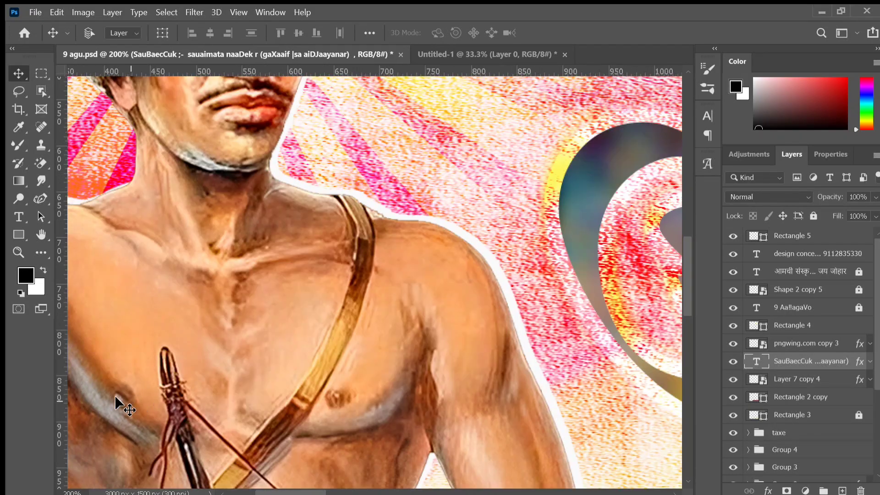
pyautogui.hscroll(10, 116, 399)
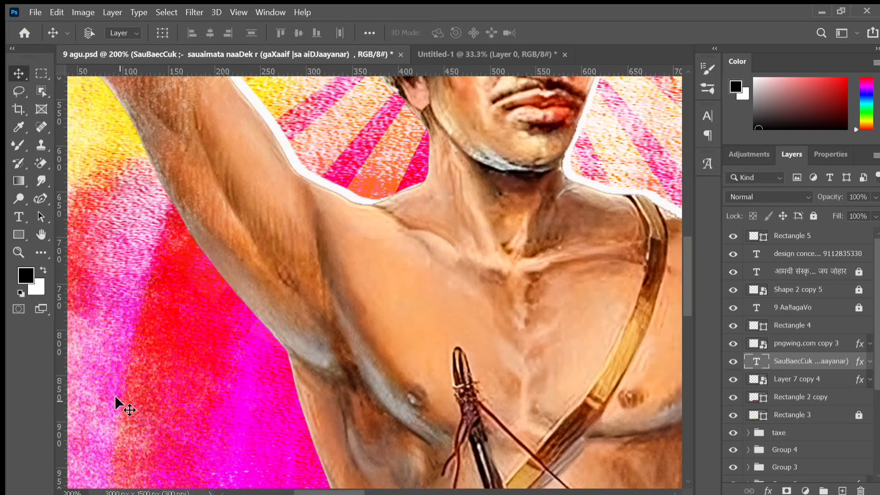
pyautogui.scroll(-1, 114, 395)
pyautogui.scroll(-6, 115, 397)
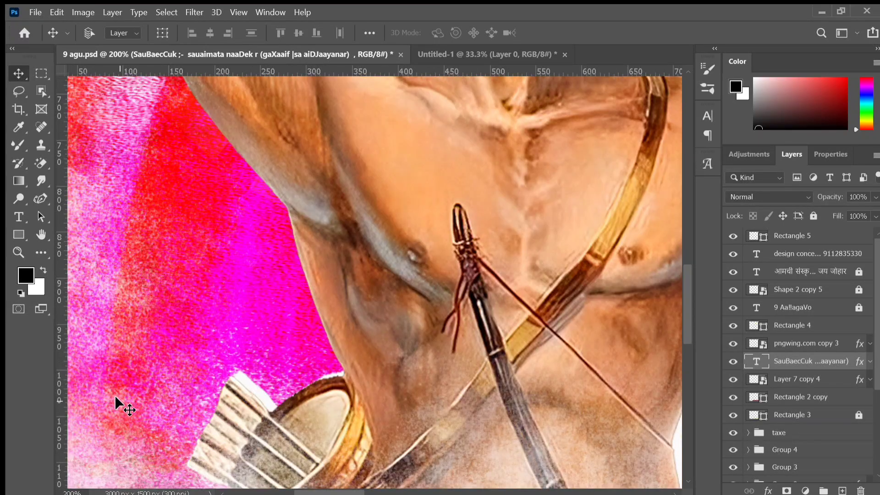
pyautogui.scroll(-2, 115, 395)
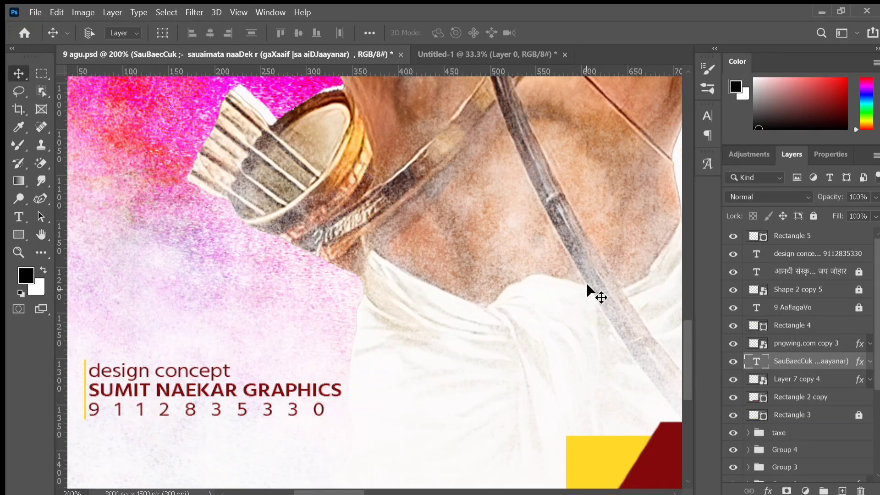
pyautogui.click(800, 254)
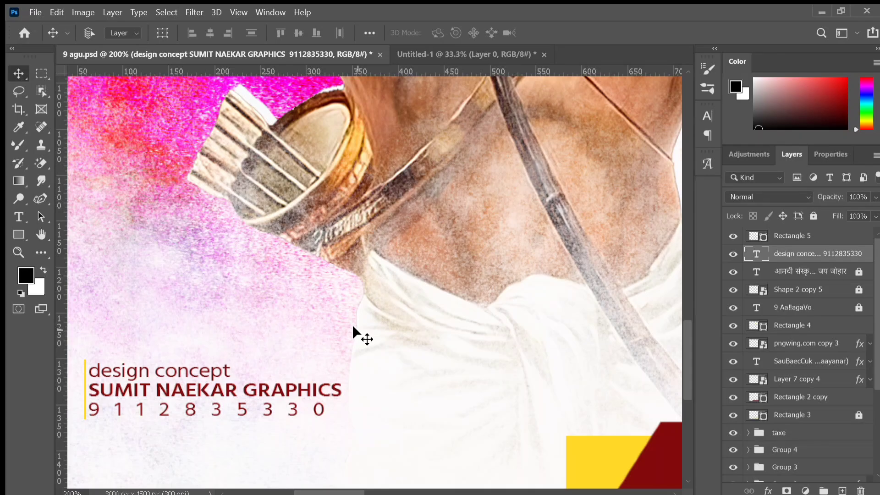
pyautogui.hotkey('ctrl', '0')
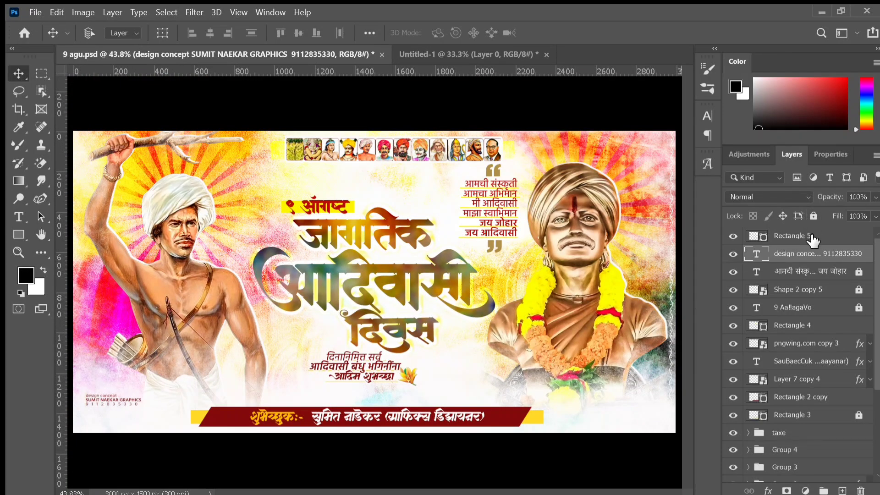
# Step: Add an Exposure adjustment layer above Rectangle 5 with Exposure -0.10 and Offset -0.0079, and return to the layer list
pyautogui.click(840, 236)
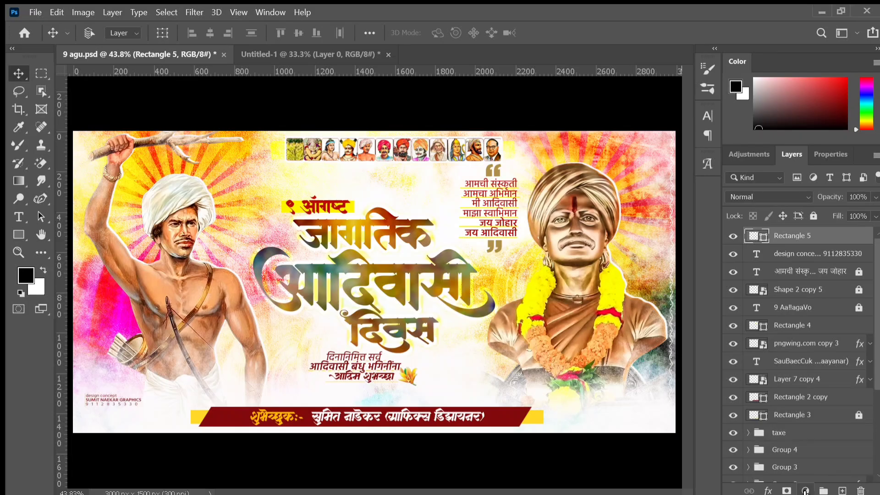
pyautogui.click(828, 318)
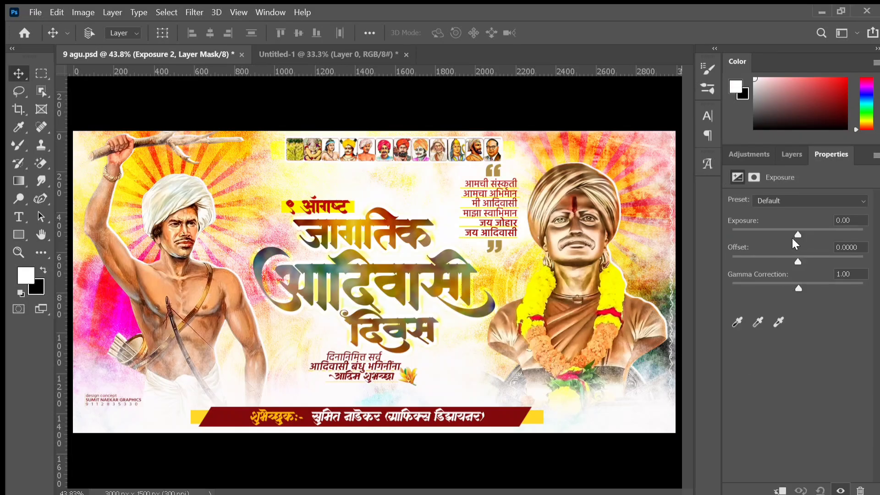
pyautogui.moveTo(798, 234); pyautogui.dragTo(796, 262)
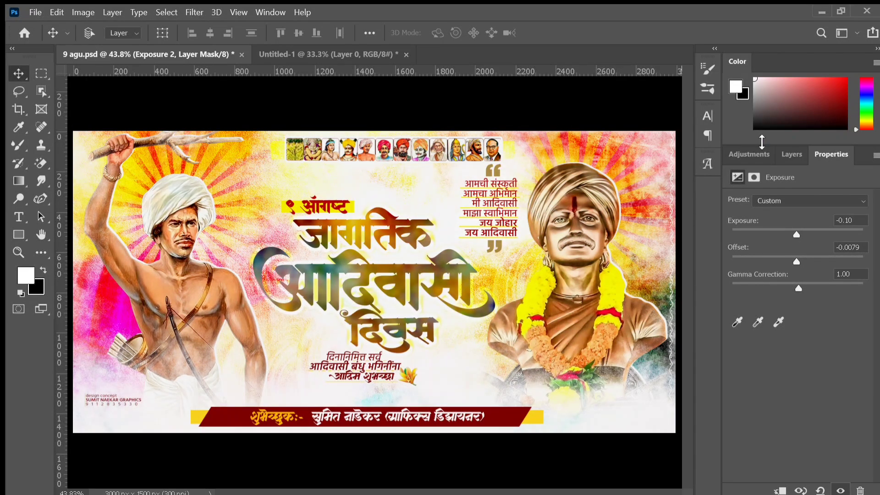
pyautogui.click(792, 154)
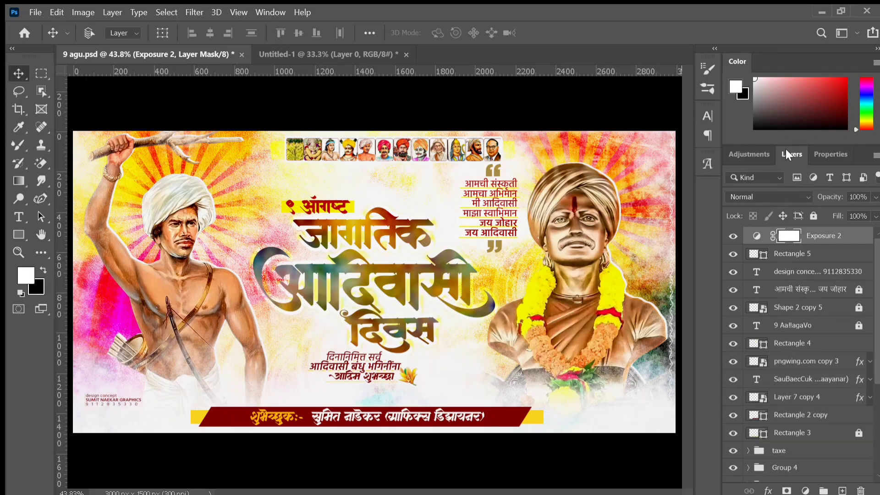
pyautogui.hotkey('ctrl', '-')
pyautogui.hotkey('ctrl', '-')
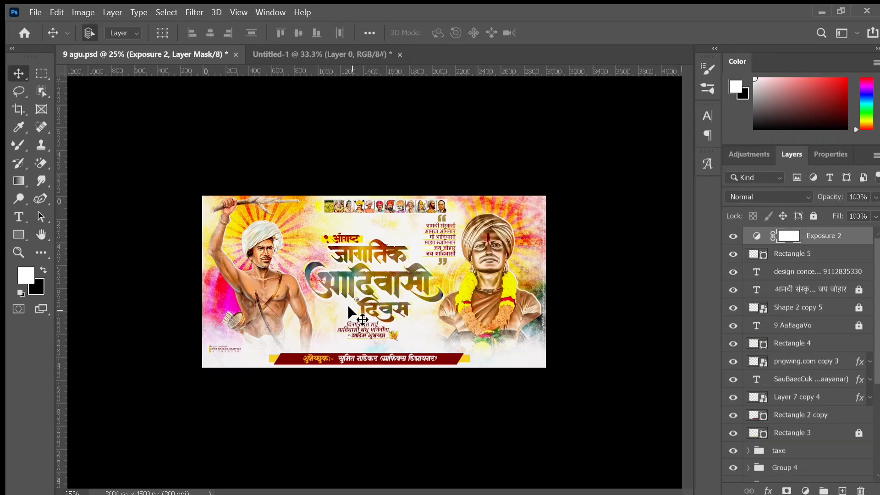
pyautogui.hotkey('ctrl', '0')
pyautogui.hotkey('ctrl', '-')
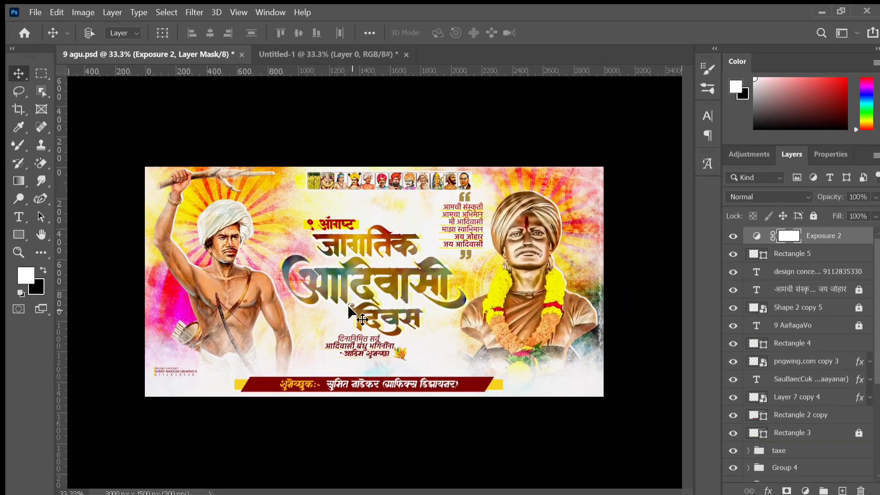